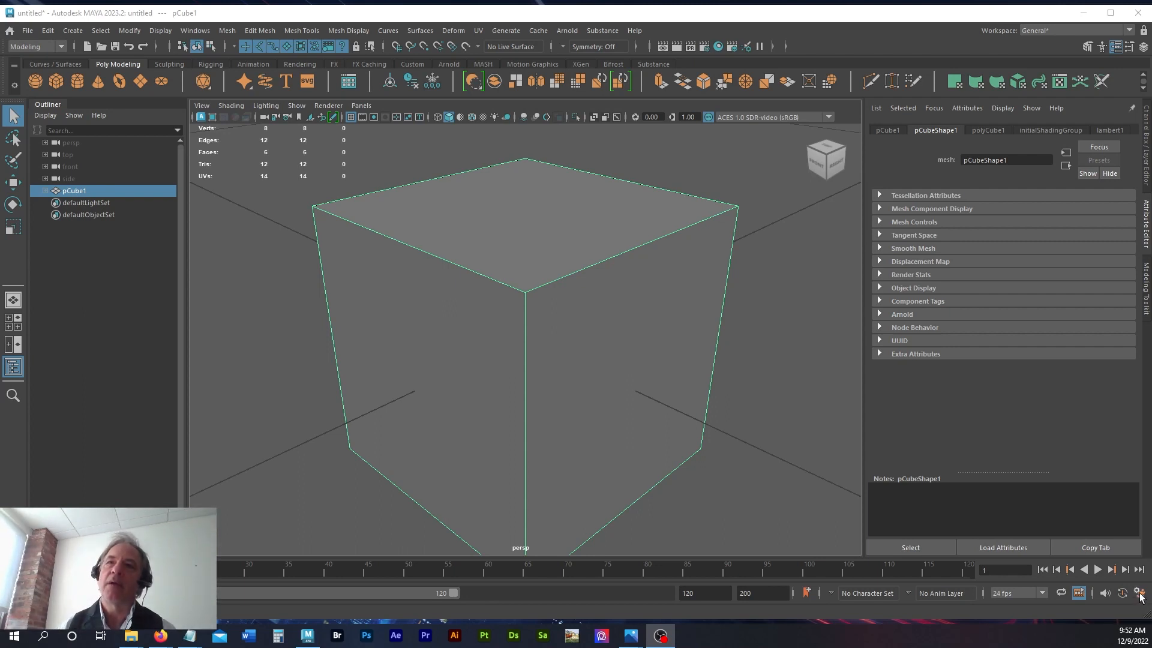
Step: Open the animation preferences to view the Time Slider settings, and close the window
{"action": "left_click", "coordinate": [1139, 594]}
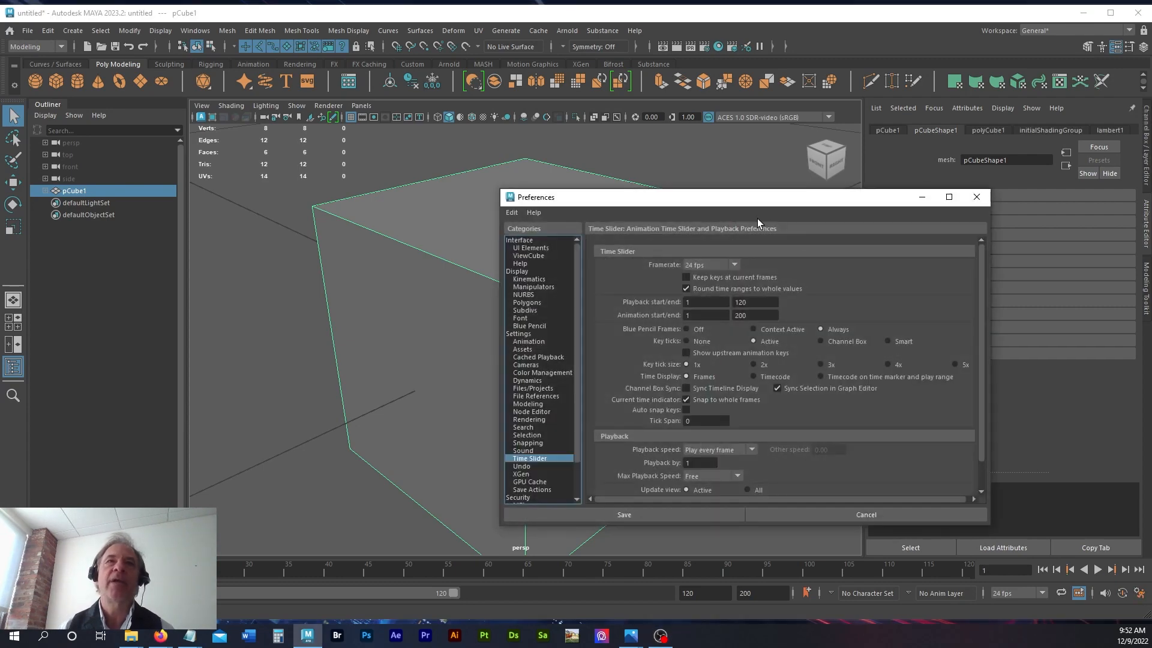
{"action": "left_click_drag", "start_coordinate": [748, 197], "coordinate": [572, 165]}
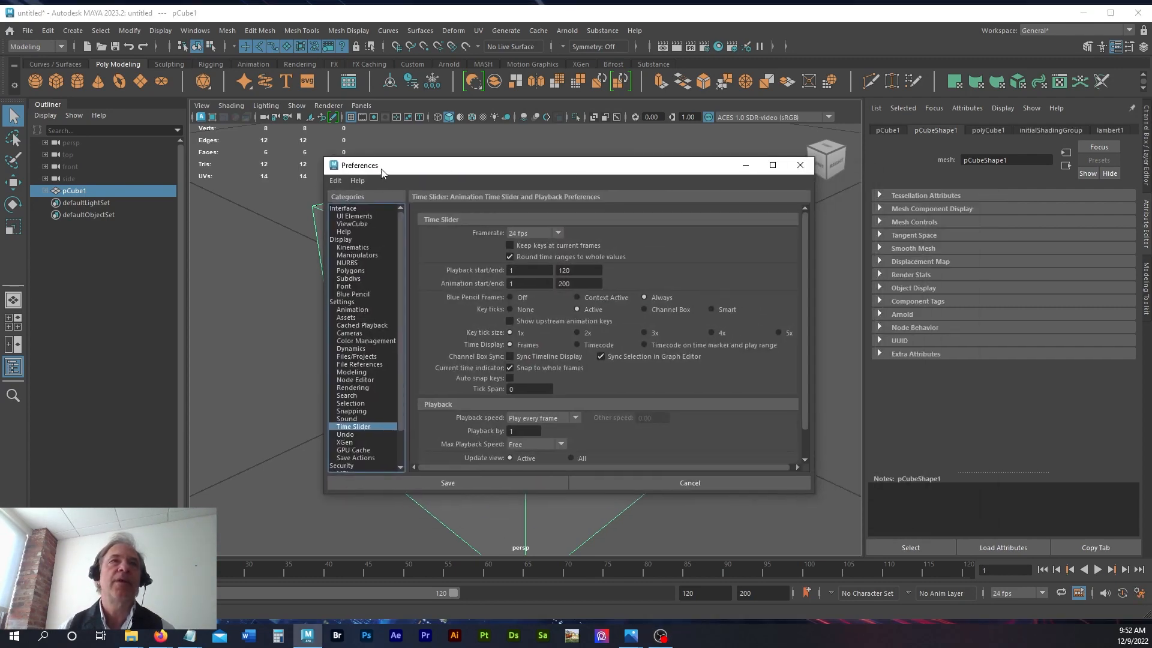
{"action": "left_click", "coordinate": [800, 164]}
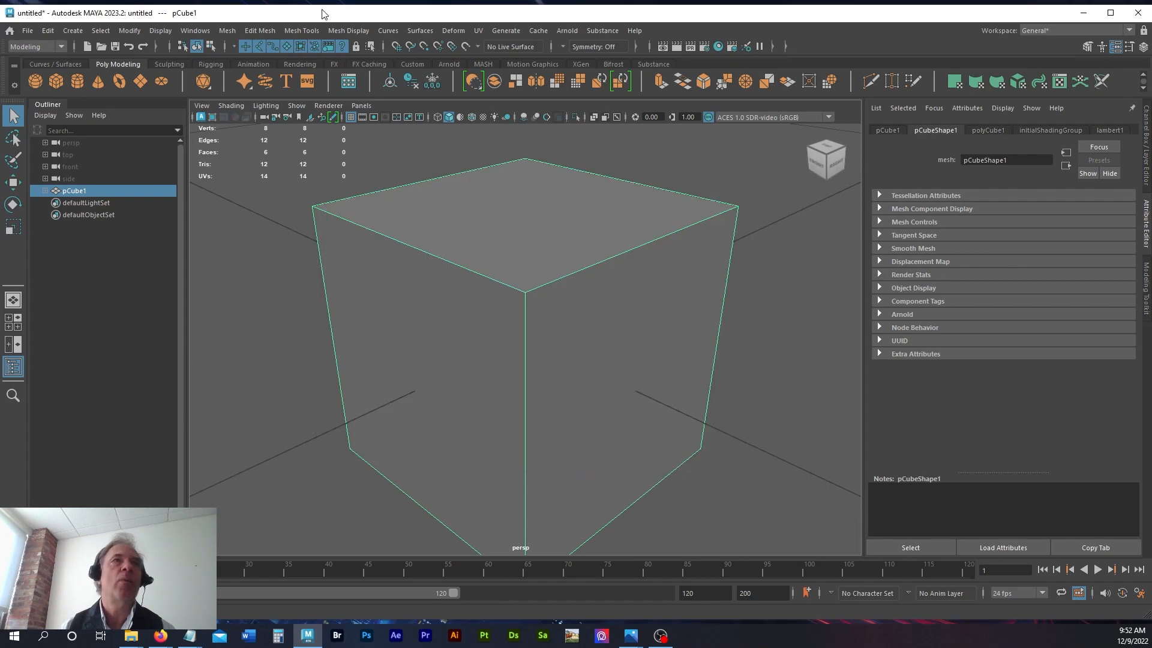
Step: Hide the Shelf from the main window using the UI Elements category of the Preferences
{"action": "left_click", "coordinate": [192, 31]}
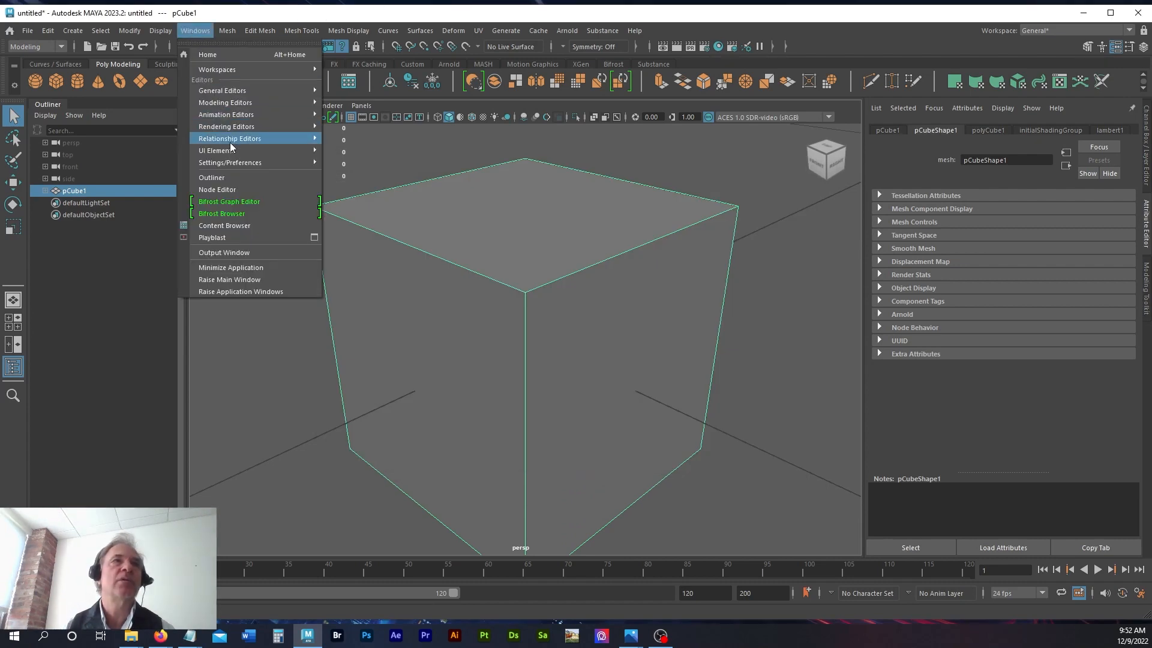
{"action": "mouse_move", "coordinate": [229, 164]}
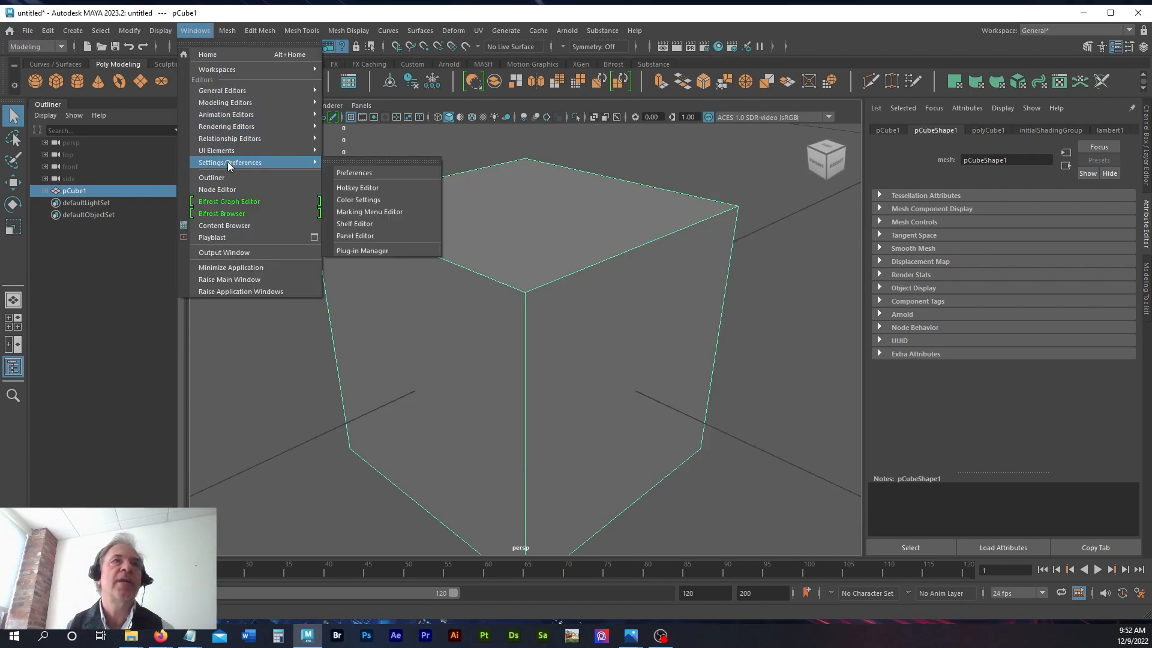
{"action": "left_click", "coordinate": [361, 172]}
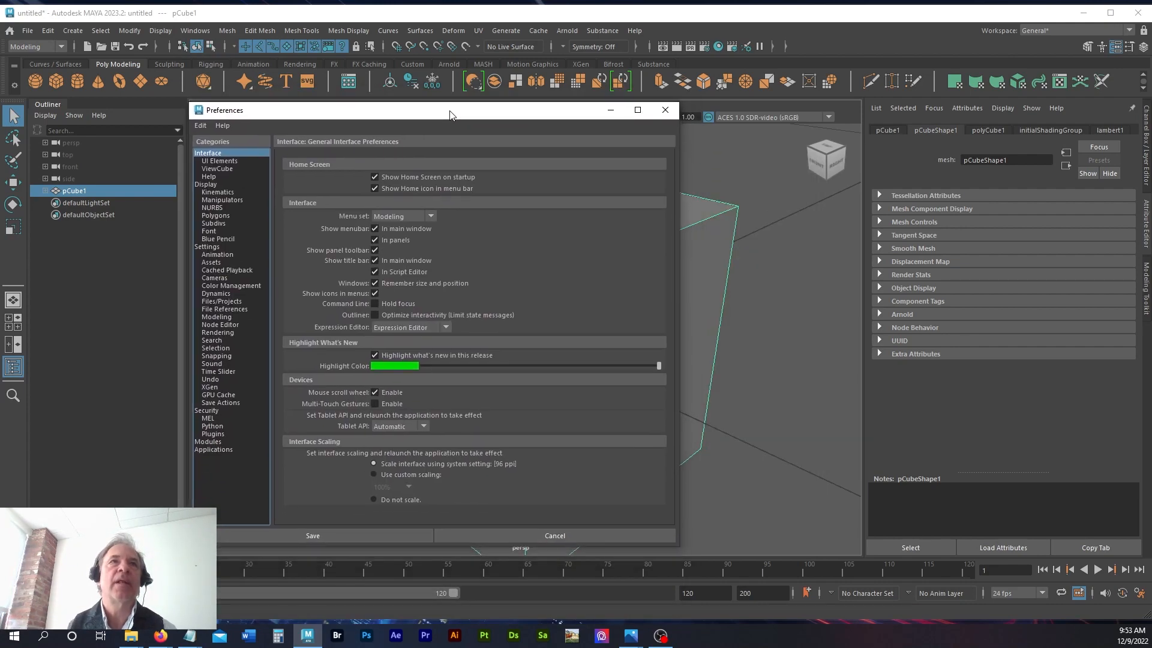
{"action": "left_click_drag", "start_coordinate": [452, 115], "coordinate": [446, 118]}
{"action": "left_click", "coordinate": [223, 166]}
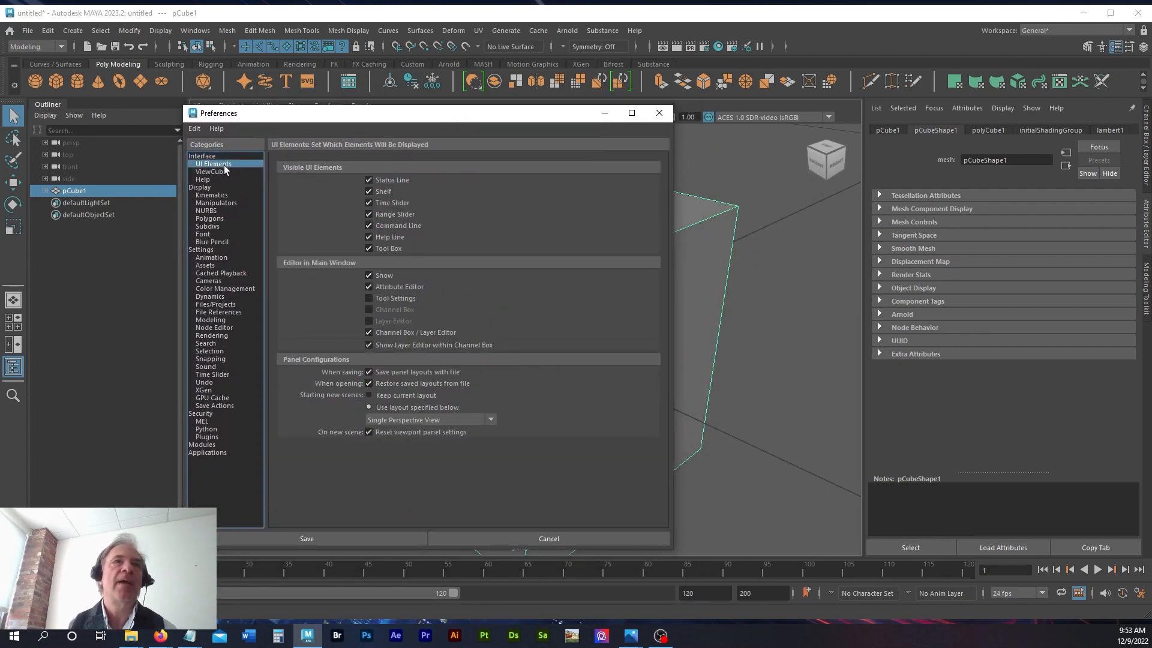
{"action": "left_click", "coordinate": [378, 190]}
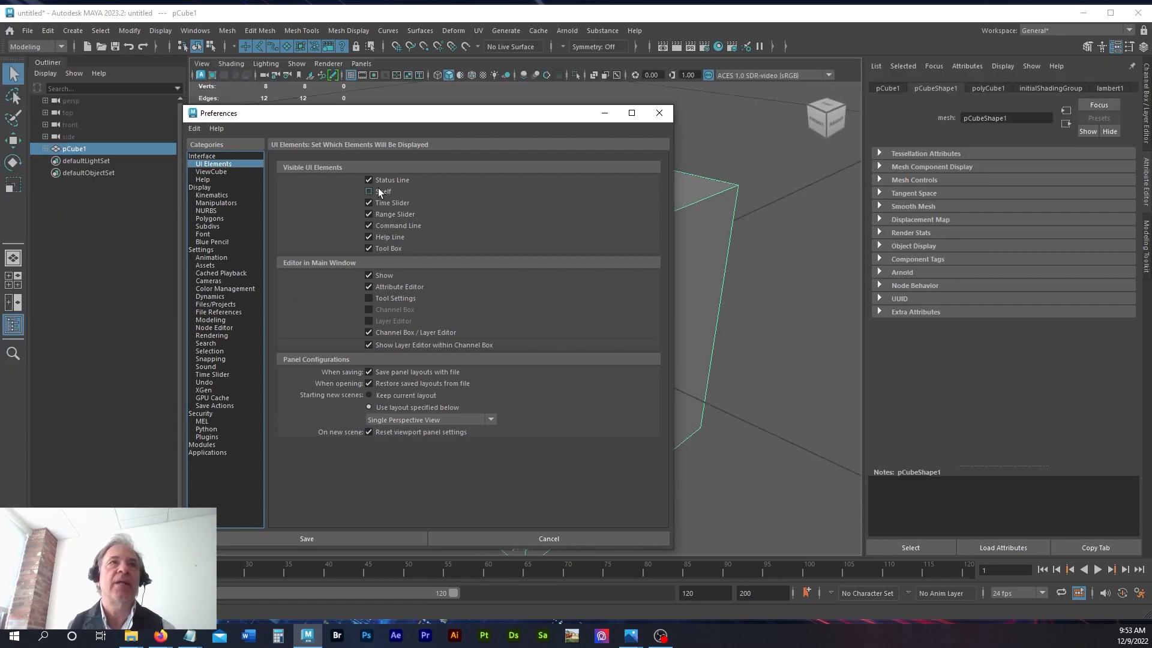
{"action": "left_click", "coordinate": [378, 189]}
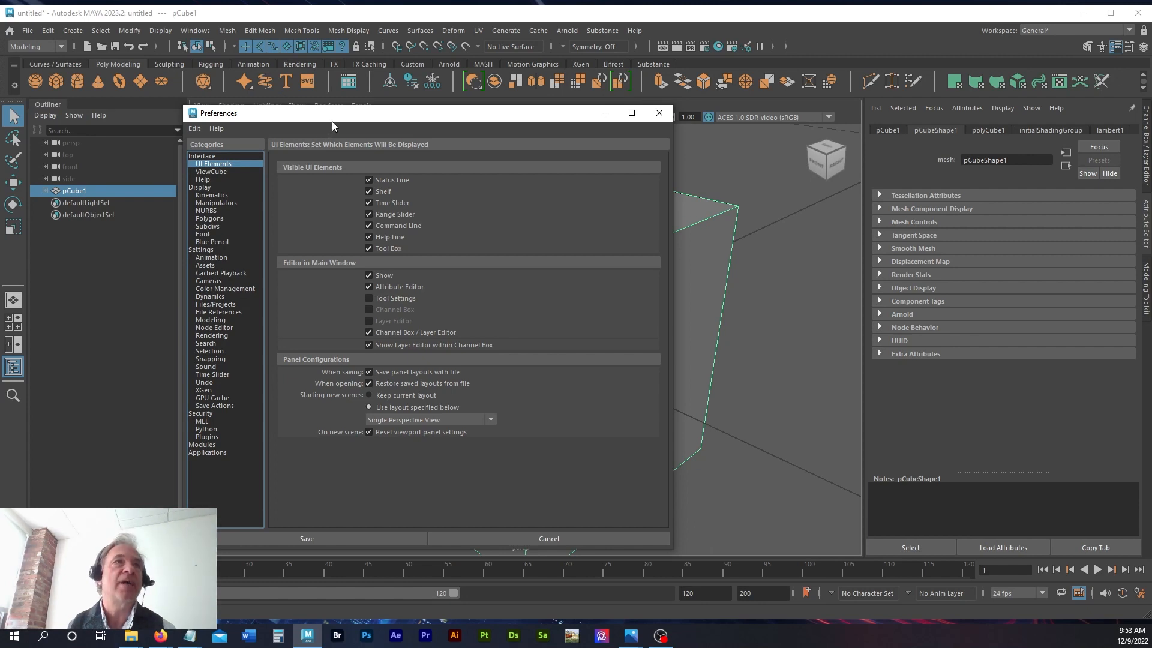
{"action": "mouse_move", "coordinate": [332, 121]}
{"action": "left_mouse_down"}
{"action": "mouse_move", "coordinate": [319, 178]}
{"action": "mouse_move", "coordinate": [311, 117]}
{"action": "left_mouse_up"}
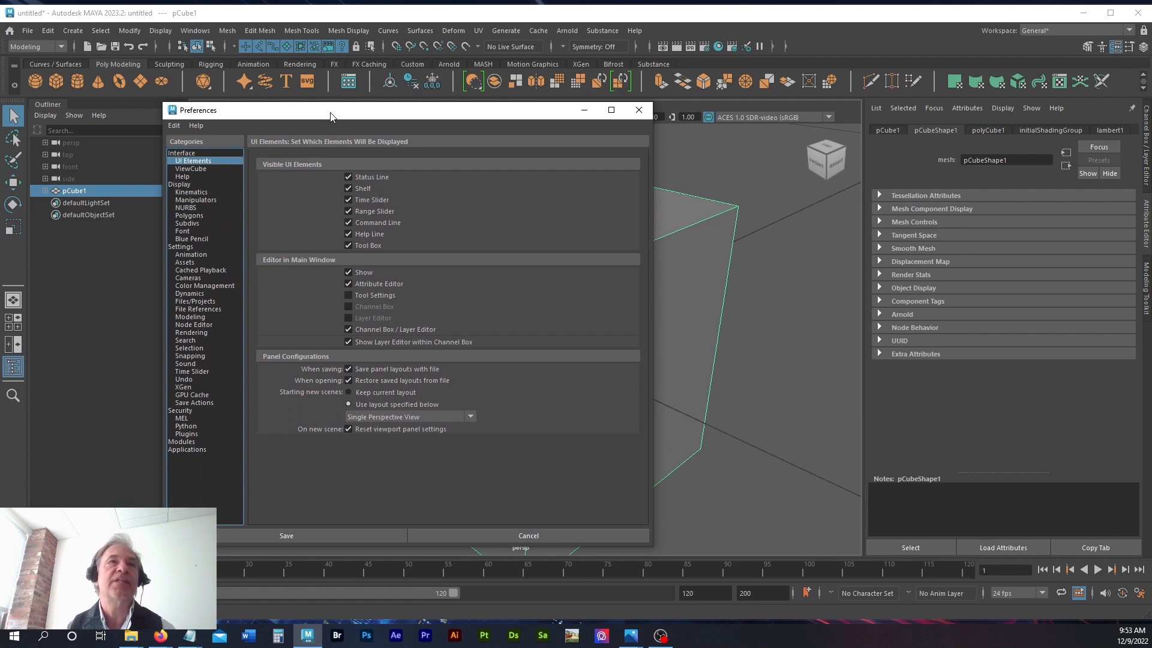
{"action": "left_click", "coordinate": [347, 191]}
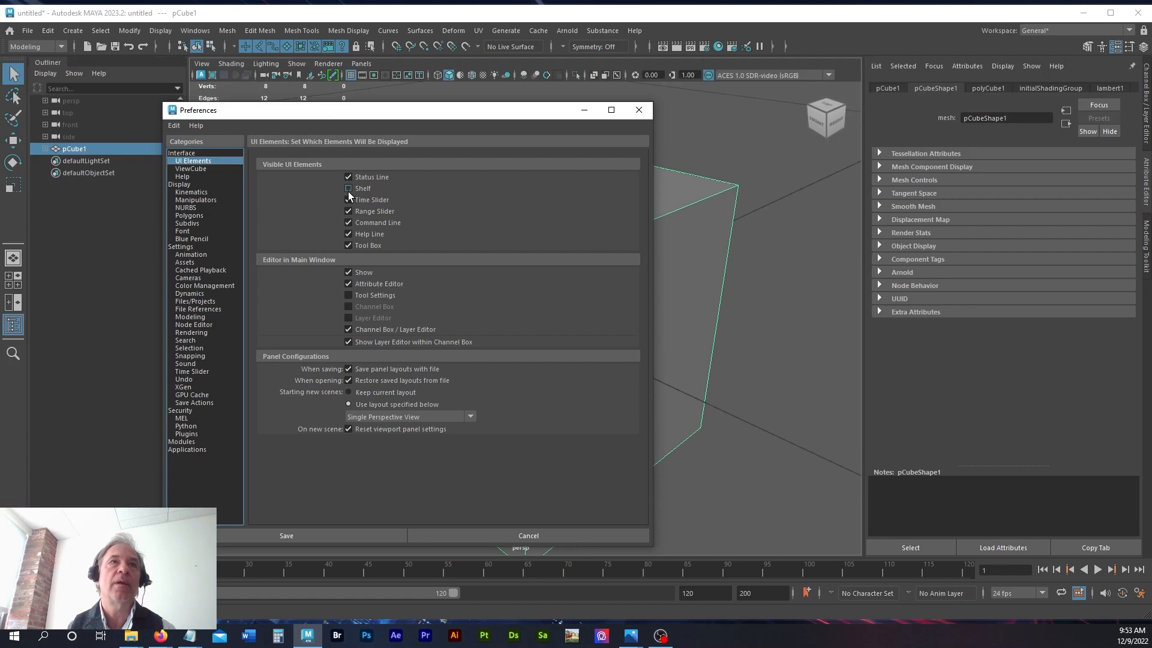
{"action": "mouse_move", "coordinate": [499, 113]}
{"action": "left_mouse_down"}
{"action": "mouse_move", "coordinate": [504, 134]}
{"action": "mouse_move", "coordinate": [503, 107]}
{"action": "left_mouse_up"}
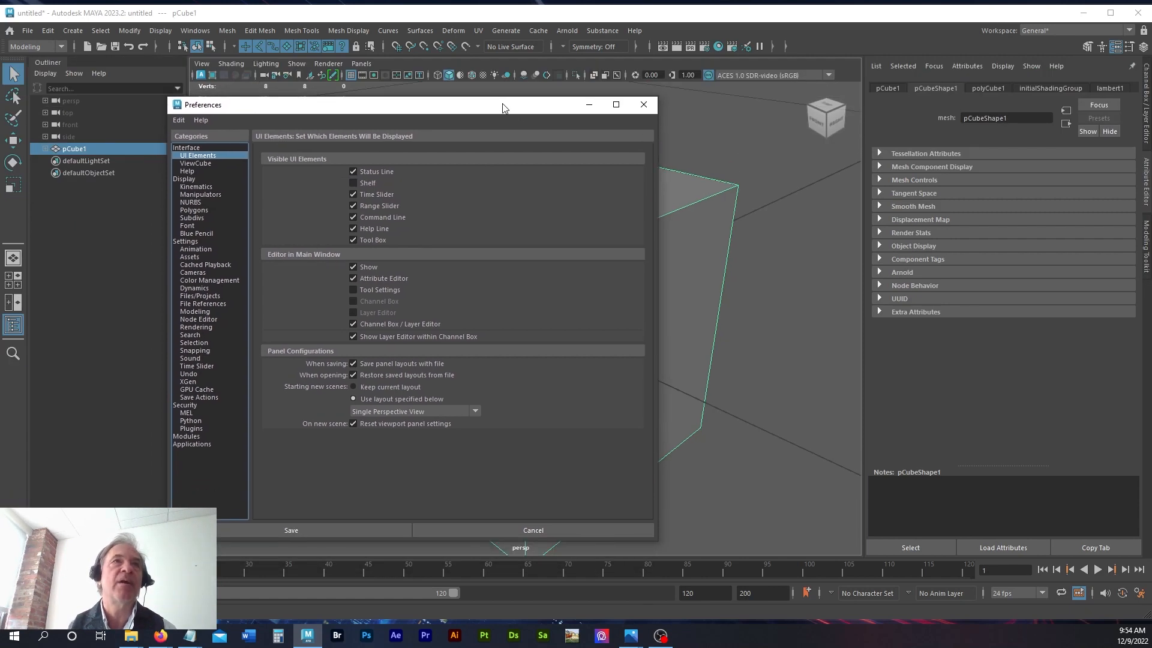
{"action": "left_click", "coordinate": [196, 30]}
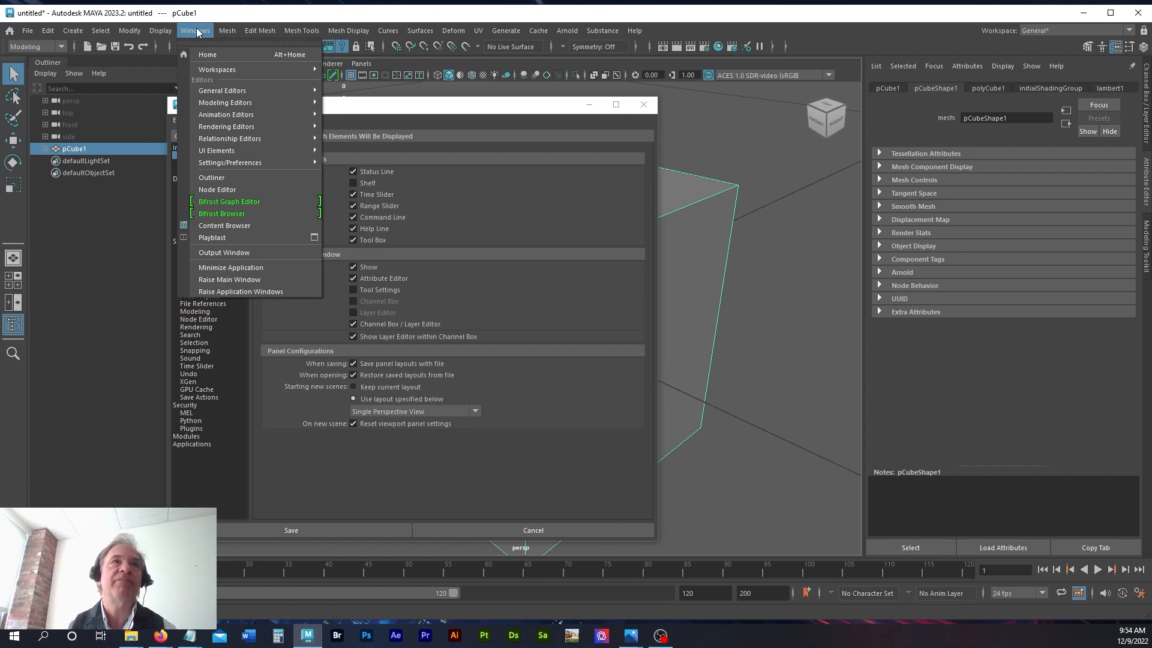
{"action": "left_click", "coordinate": [264, 11]}
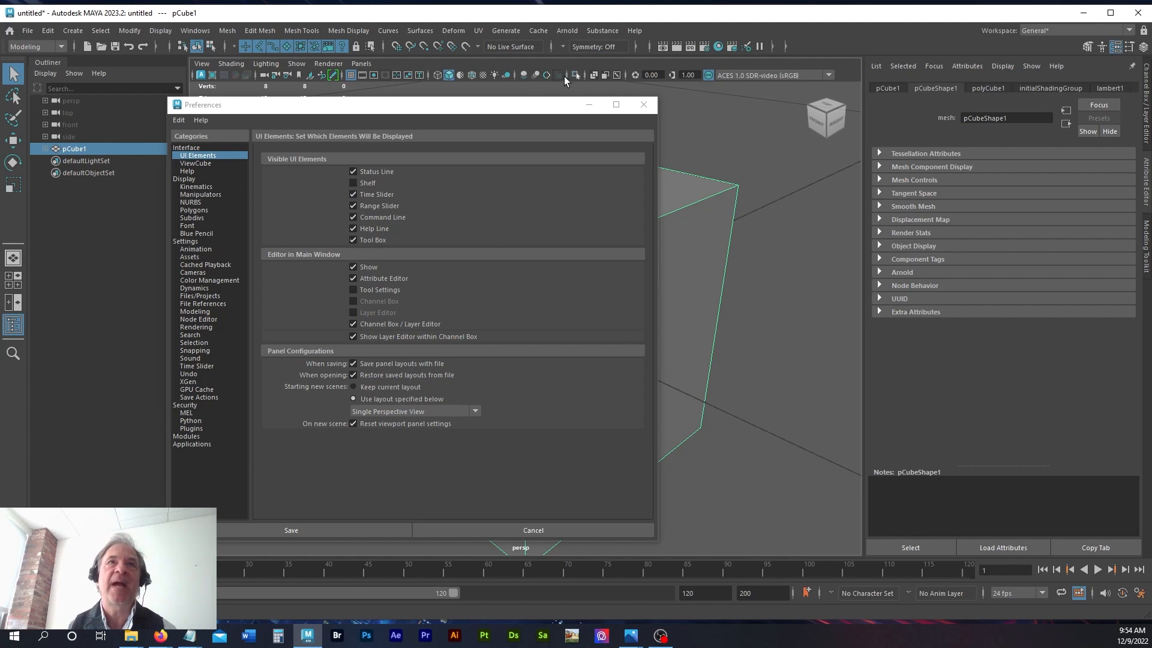
Step: Turn off Show the ViewCube in the ViewCube preferences
{"action": "left_click_drag", "start_coordinate": [461, 105], "coordinate": [378, 96]}
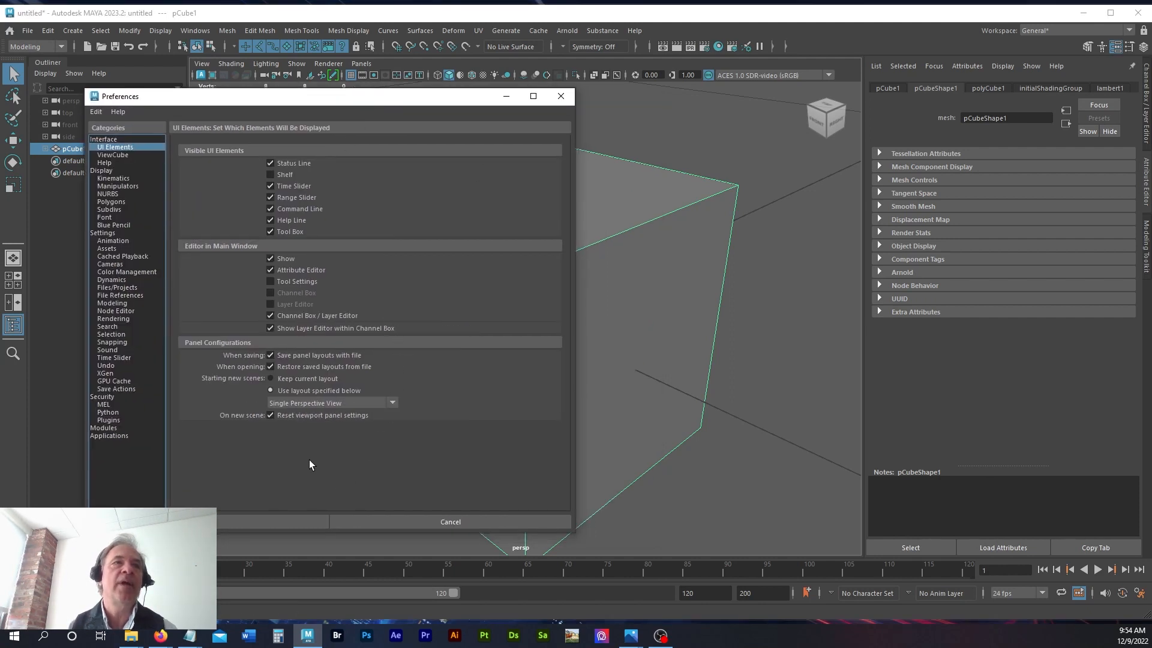
{"action": "left_click", "coordinate": [120, 155]}
{"action": "left_click", "coordinate": [193, 149]}
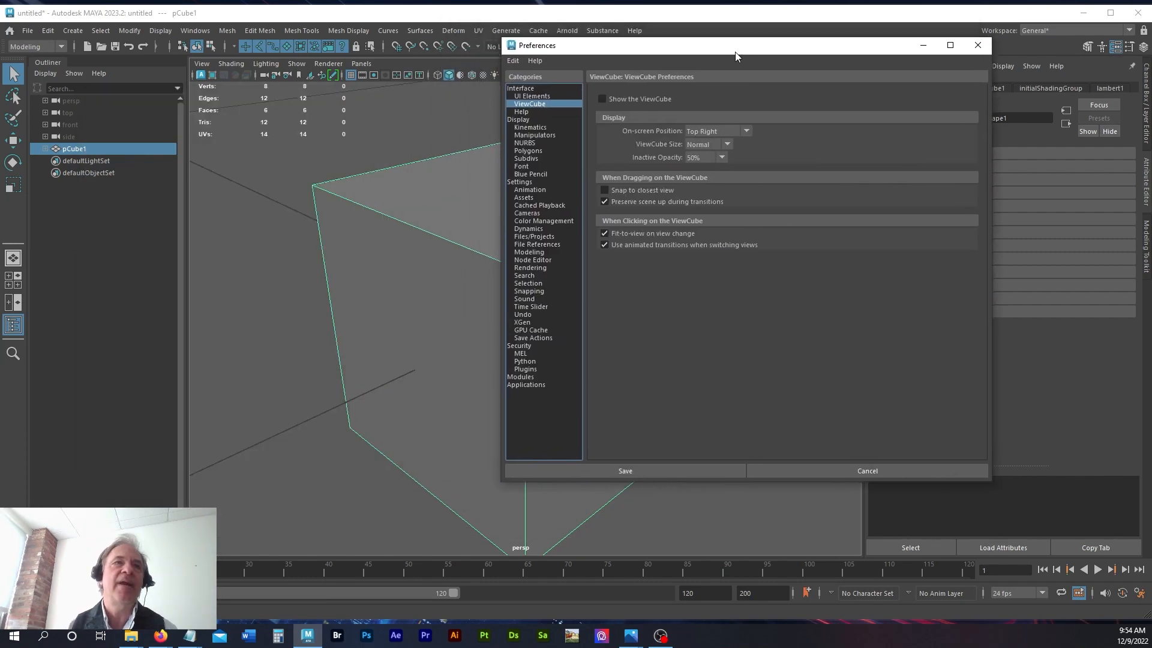
Step: Examine the open-topped cube in maximised front and perspective views, and return to the four-view layout
{"action": "left_click_drag", "start_coordinate": [735, 52], "coordinate": [634, 153]}
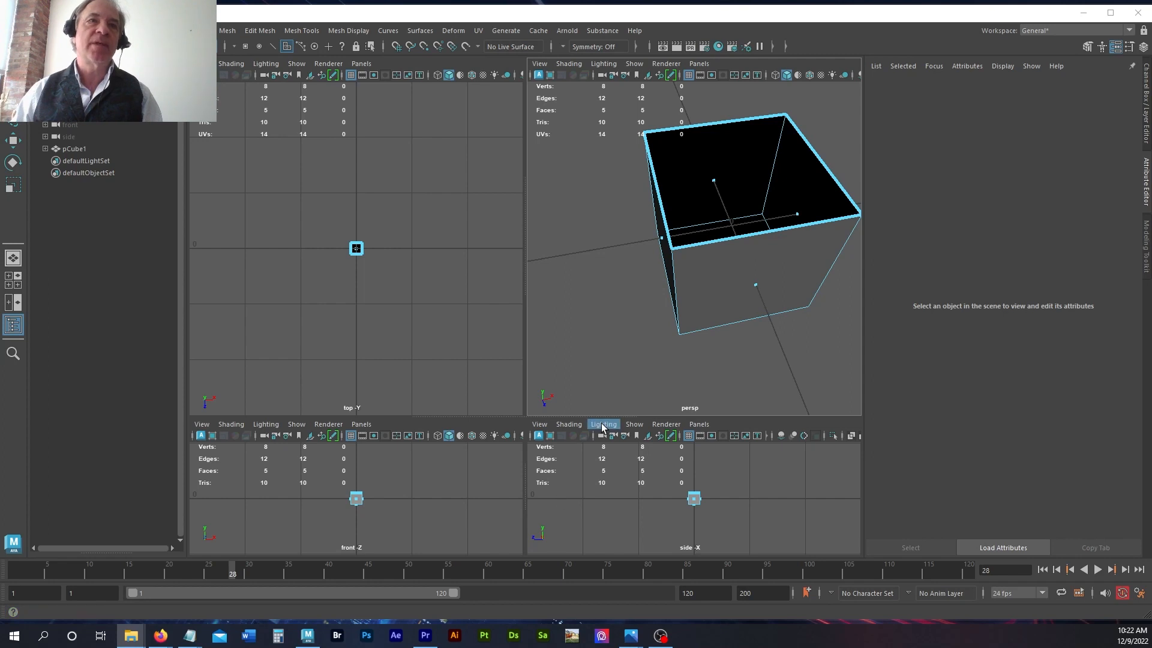
{"action": "mouse_move", "coordinate": [599, 386]}
{"action": "left_mouse_down", "text": "alt"}
{"action": "mouse_move", "coordinate": [569, 385]}
{"action": "mouse_move", "coordinate": [610, 336]}
{"action": "mouse_move", "coordinate": [712, 348]}
{"action": "mouse_move", "coordinate": [622, 380]}
{"action": "mouse_move", "coordinate": [617, 368]}
{"action": "mouse_move", "coordinate": [746, 348]}
{"action": "mouse_move", "coordinate": [640, 355]}
{"action": "mouse_move", "coordinate": [690, 354]}
{"action": "mouse_move", "coordinate": [669, 360]}
{"action": "mouse_move", "coordinate": [653, 322]}
{"action": "mouse_move", "coordinate": [686, 360]}
{"action": "mouse_move", "coordinate": [745, 342]}
{"action": "mouse_move", "coordinate": [657, 371]}
{"action": "mouse_move", "coordinate": [656, 355]}
{"action": "mouse_move", "coordinate": [615, 387]}
{"action": "left_mouse_up", "text": "alt"}
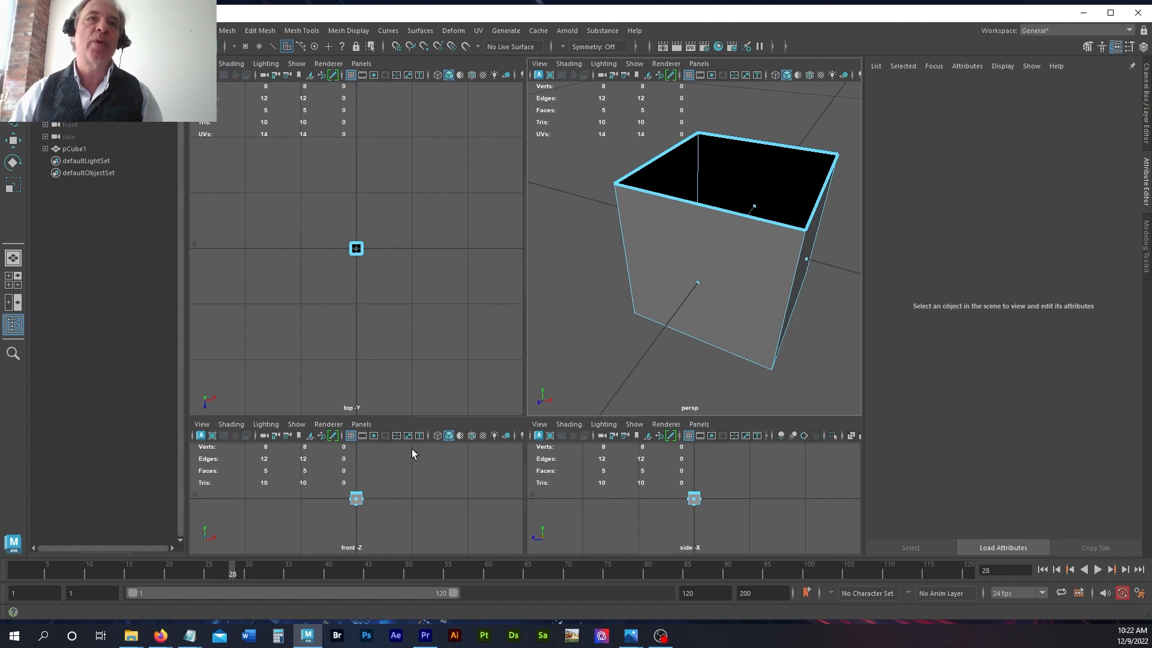
{"action": "key", "text": "space"}
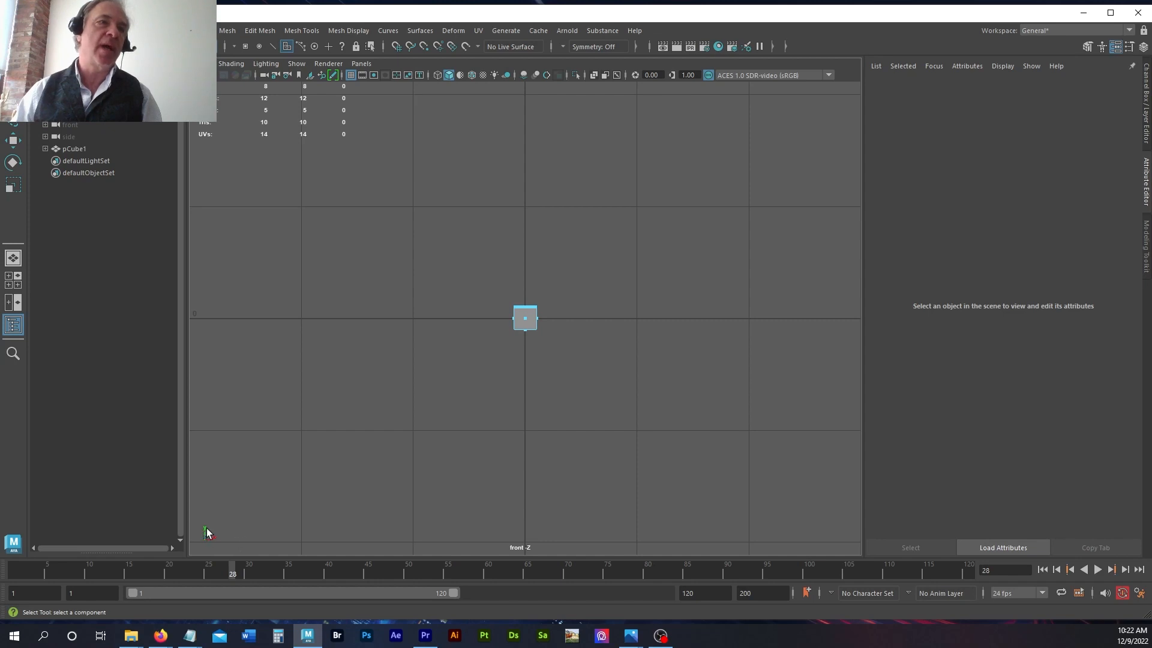
{"action": "key", "text": "space"}
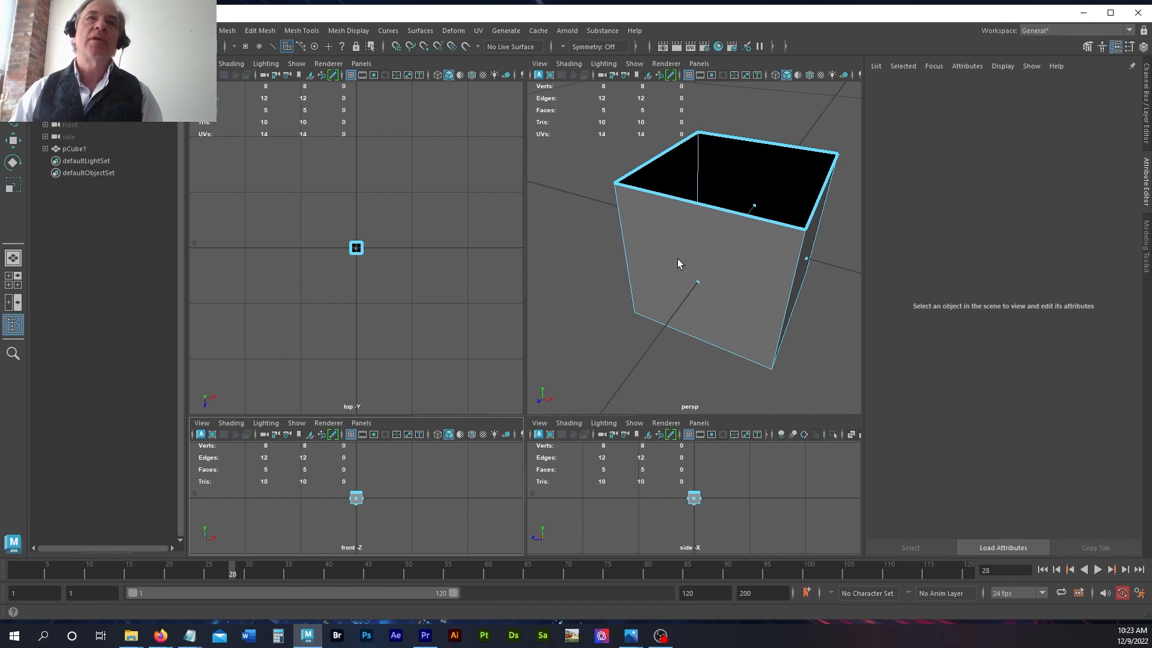
{"action": "key", "text": "space"}
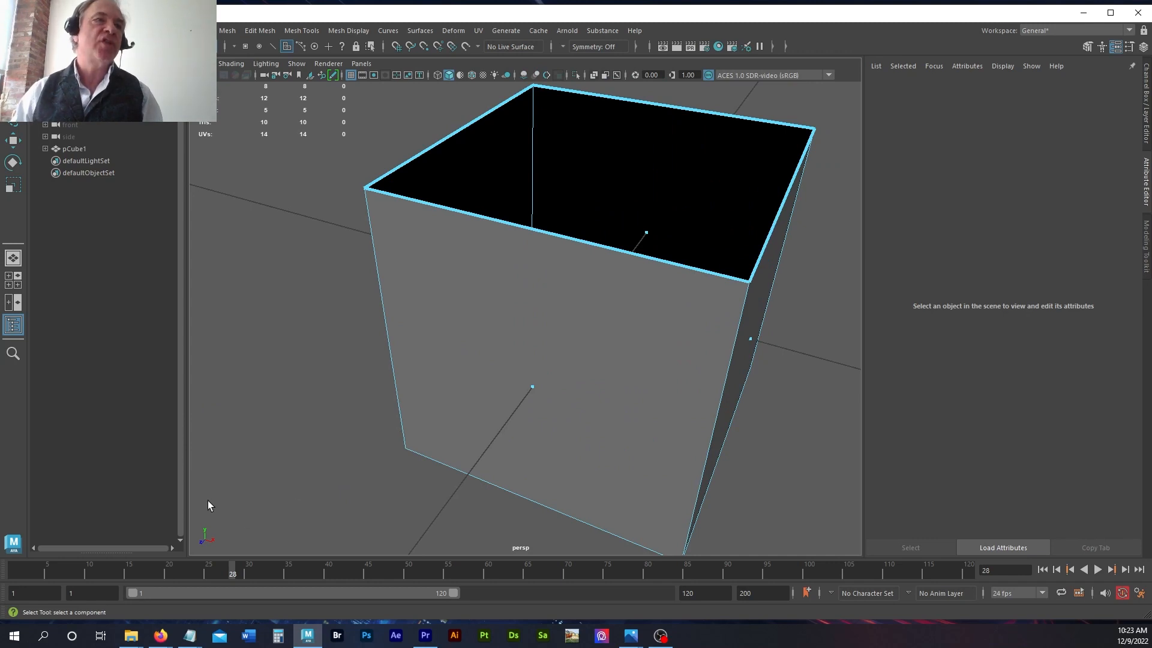
{"action": "mouse_move", "coordinate": [282, 455]}
{"action": "left_mouse_down", "text": "alt"}
{"action": "mouse_move", "coordinate": [290, 430]}
{"action": "mouse_move", "coordinate": [488, 416]}
{"action": "mouse_move", "coordinate": [325, 449]}
{"action": "mouse_move", "coordinate": [306, 437]}
{"action": "mouse_move", "coordinate": [300, 455]}
{"action": "left_mouse_up", "text": "alt"}
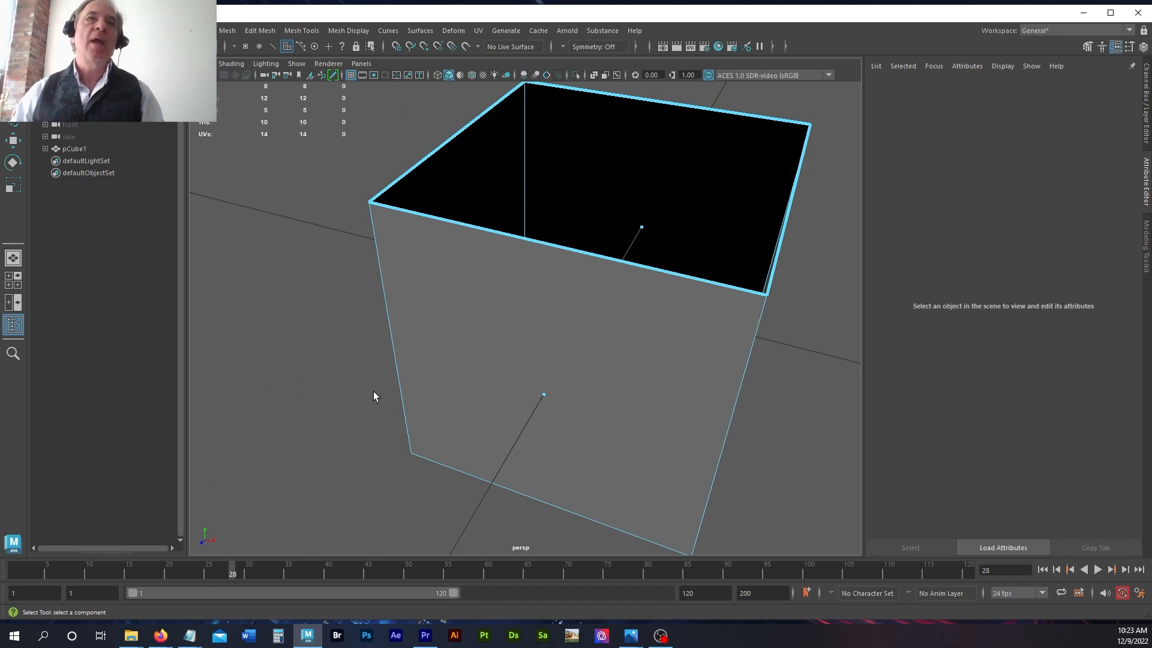
{"action": "key", "text": "space"}
Step: Maximise the front, top and side views of the open-topped cube in turn, and return to the four-view layout
{"action": "key", "text": "space"}
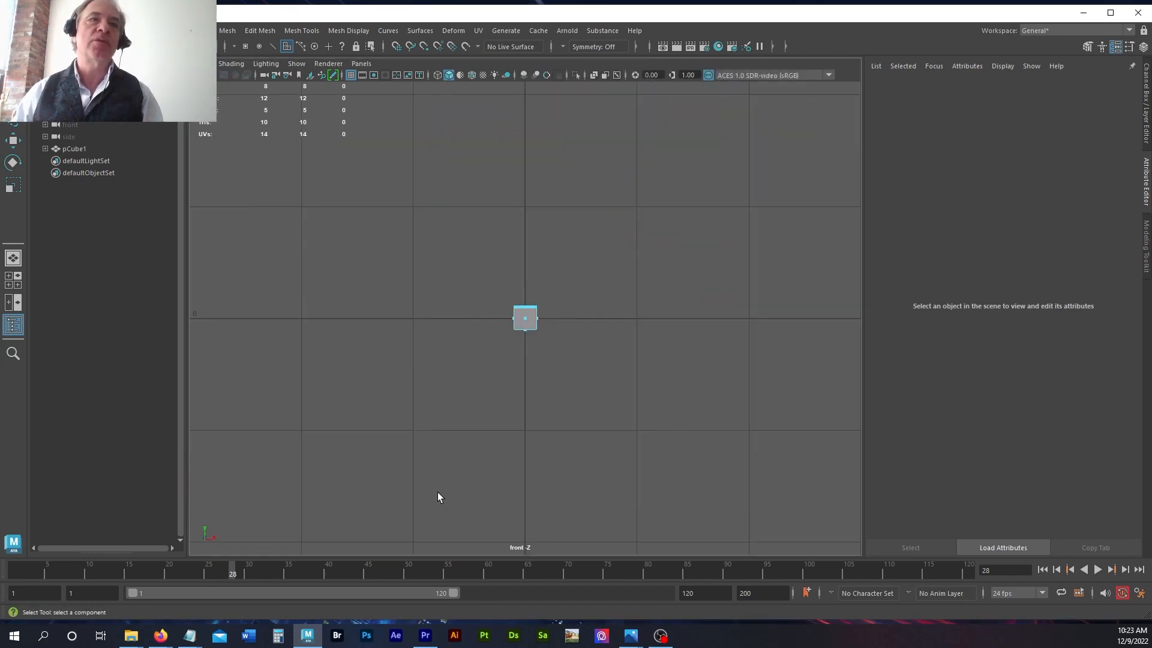
{"action": "key", "text": "space"}
{"action": "key", "text": "space"}
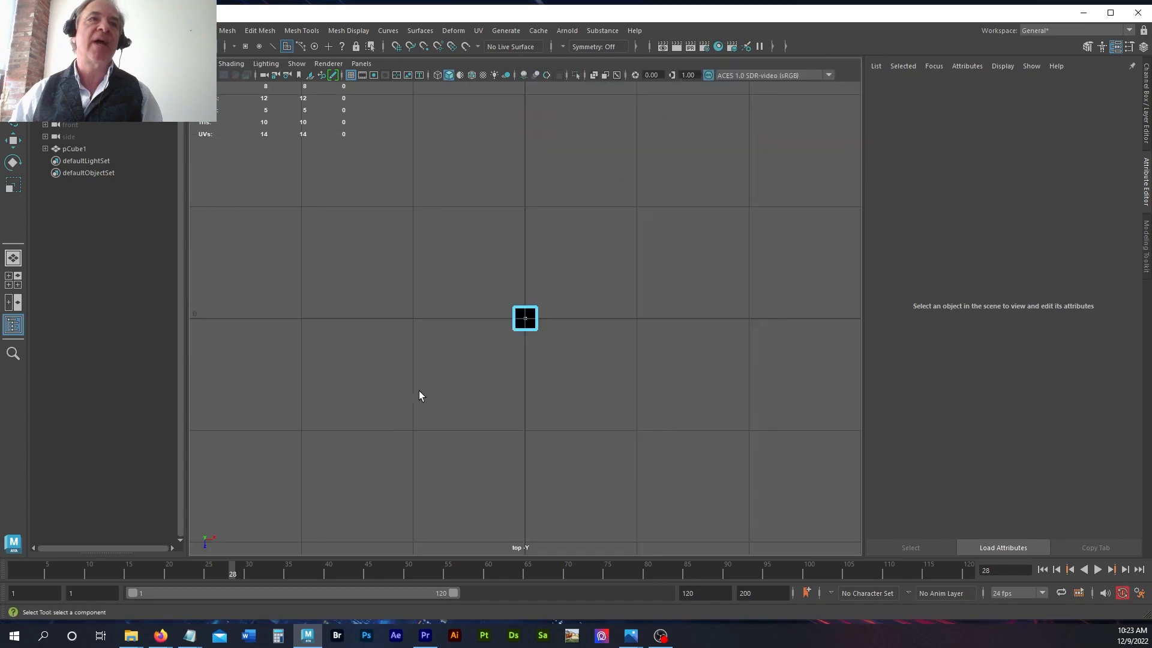
{"action": "key", "text": "space"}
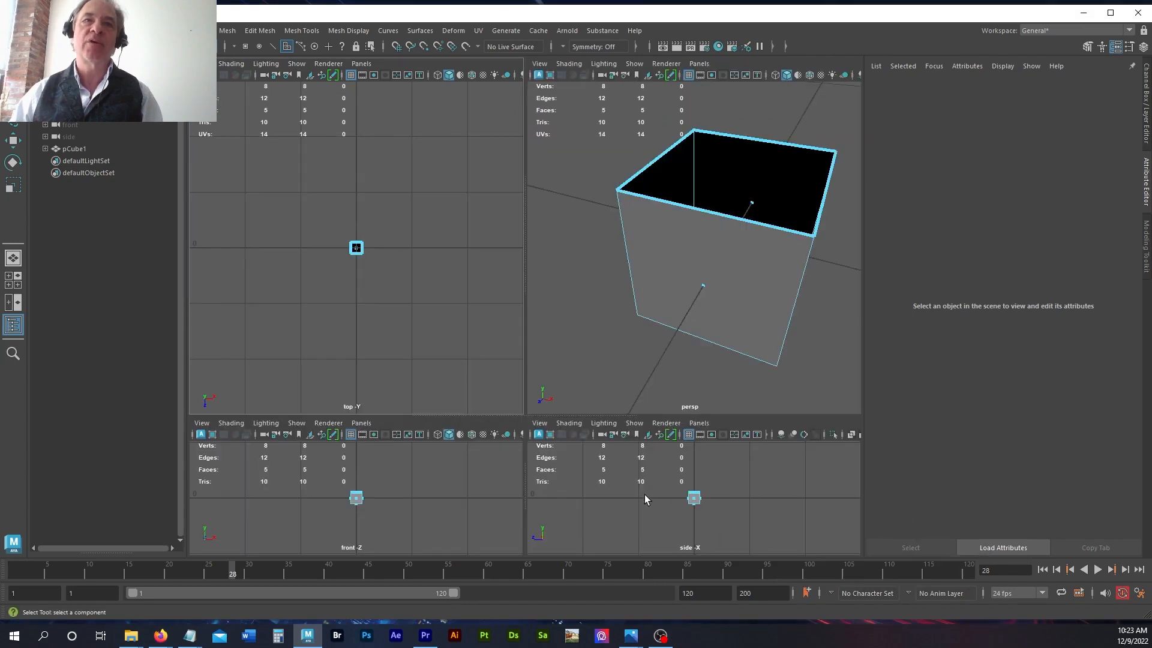
{"action": "key", "text": "space"}
{"action": "key", "text": "space"}
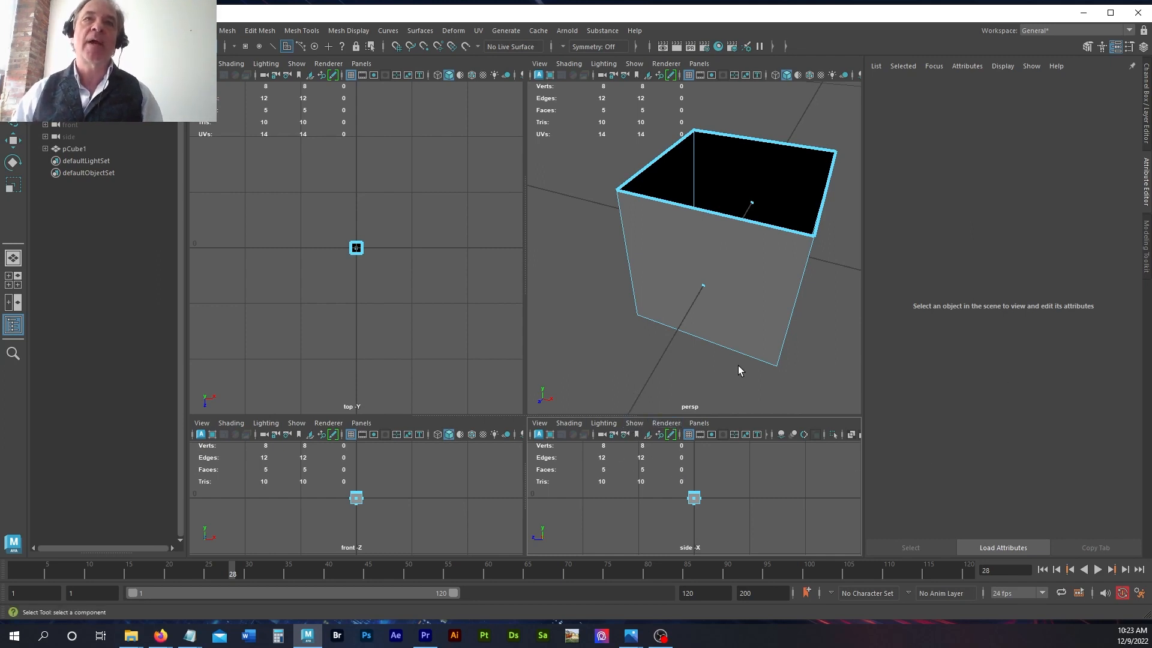
{"action": "left_click_drag", "start_coordinate": [732, 369], "coordinate": [713, 372], "text": "alt"}
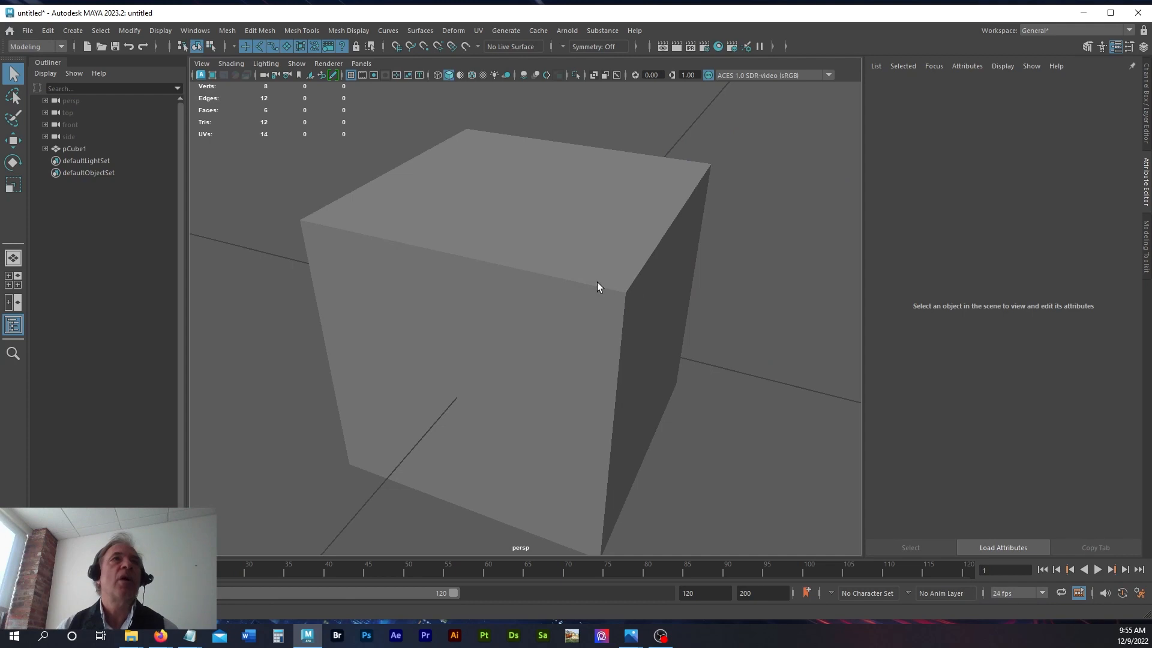
Step: Turn on Border edges highlighting for new polygon objects in the Polygons display preferences
{"action": "left_click", "coordinate": [193, 30]}
{"action": "mouse_move", "coordinate": [251, 162]}
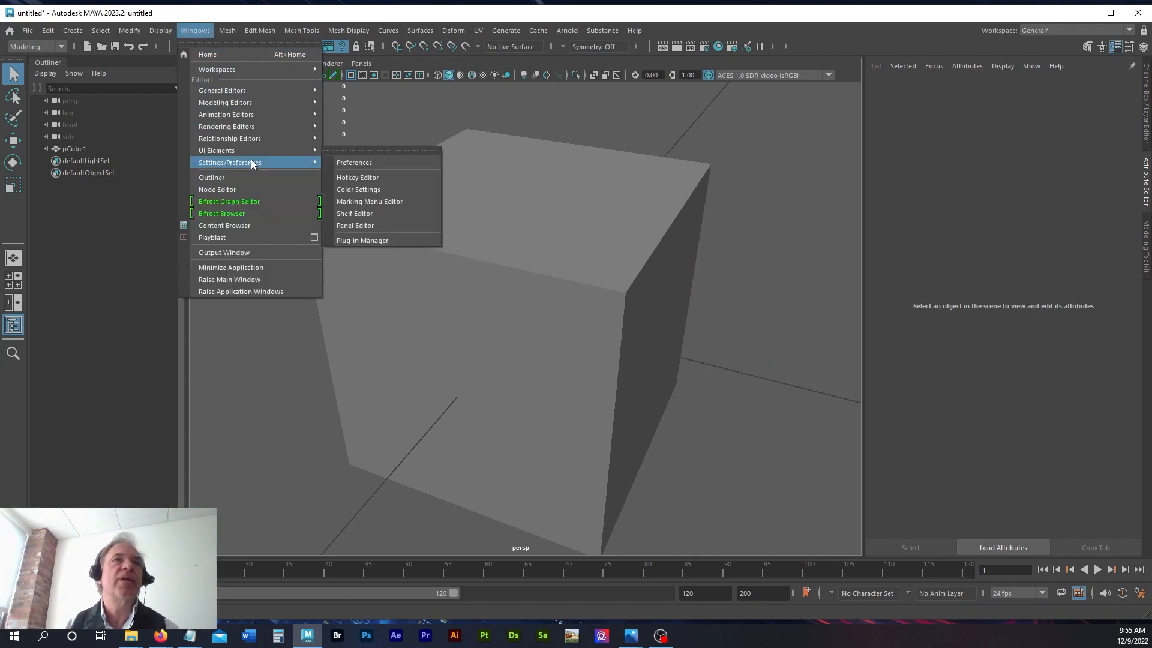
{"action": "left_click", "coordinate": [378, 164]}
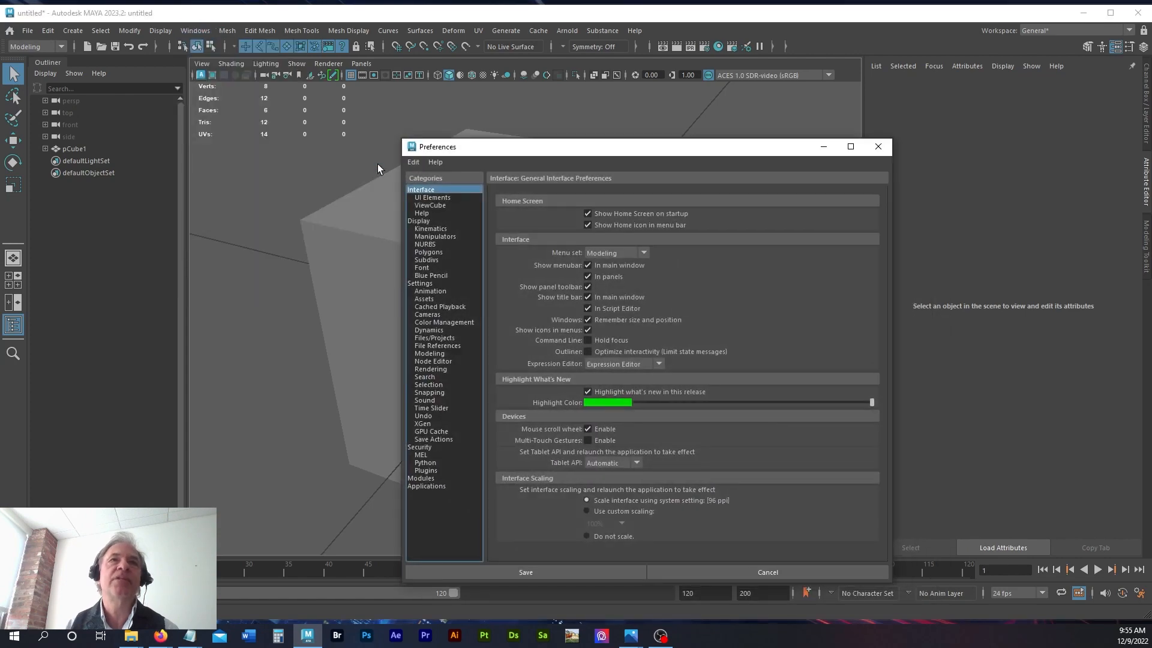
{"action": "left_click", "coordinate": [351, 221]}
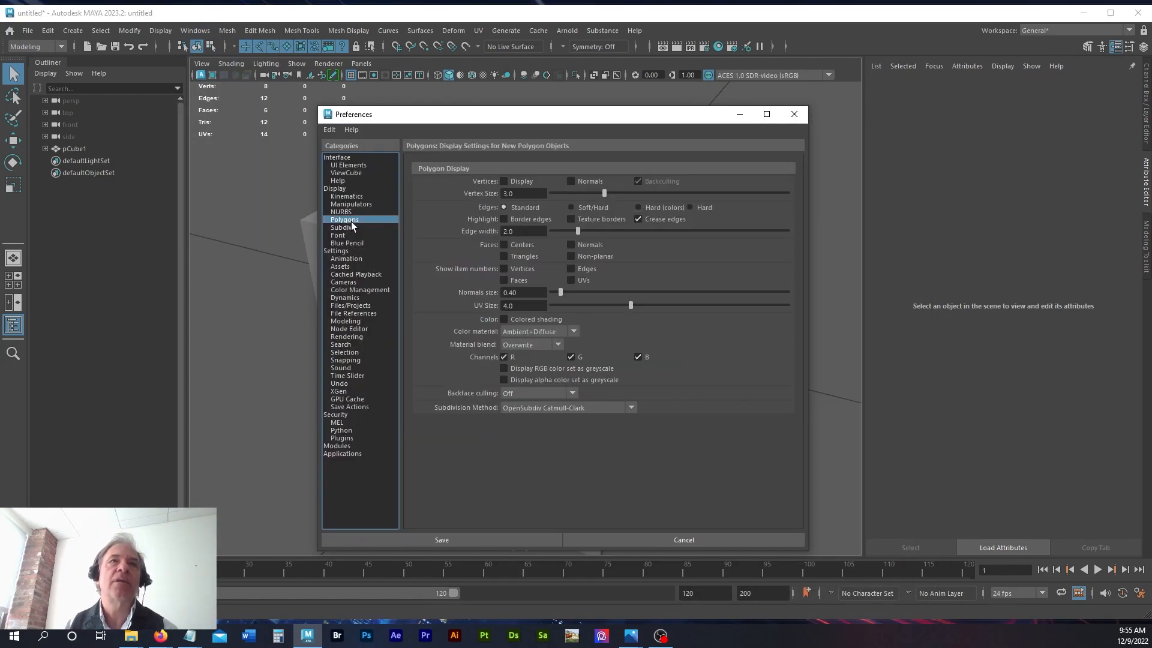
{"action": "left_click_drag", "start_coordinate": [562, 119], "coordinate": [696, 97]}
{"action": "left_click", "coordinate": [668, 198]}
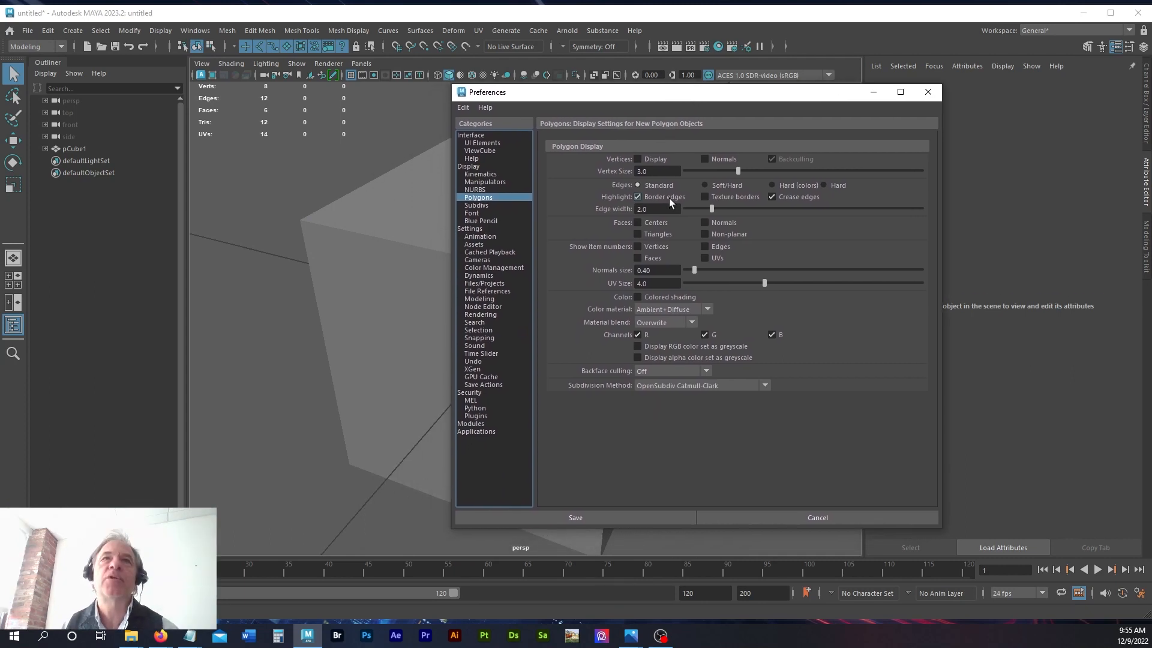
Step: Set the polygon edge width to 5 and move the Preferences window off the cube
{"action": "left_click", "coordinate": [671, 208]}
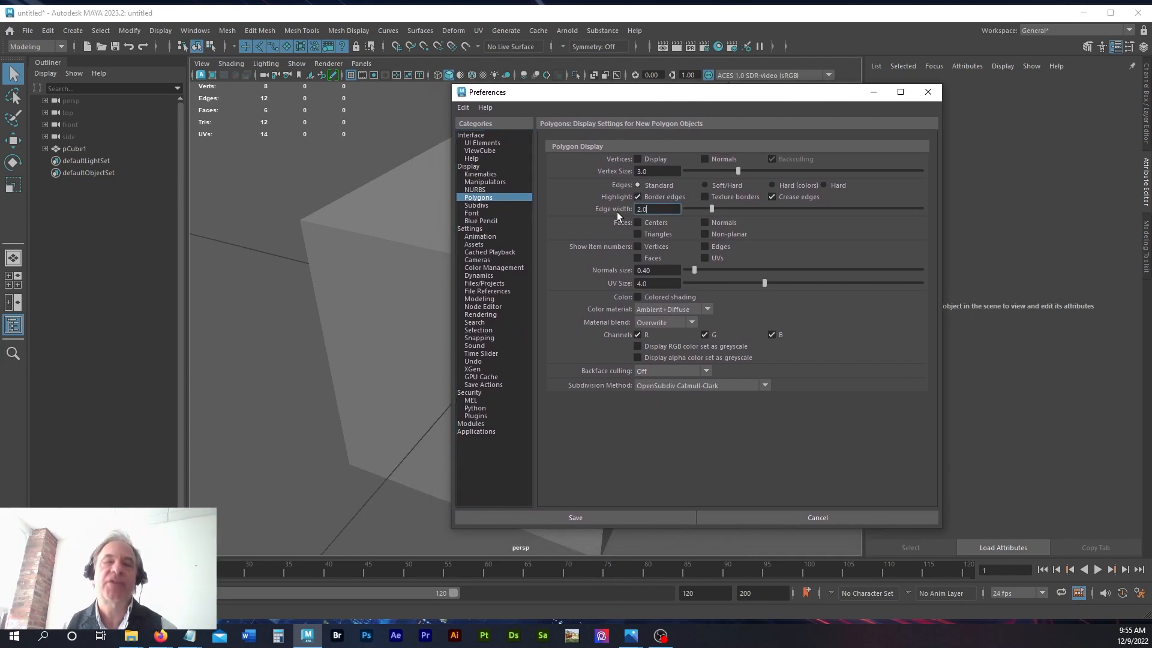
{"action": "left_click_drag", "start_coordinate": [649, 210], "coordinate": [625, 213]}
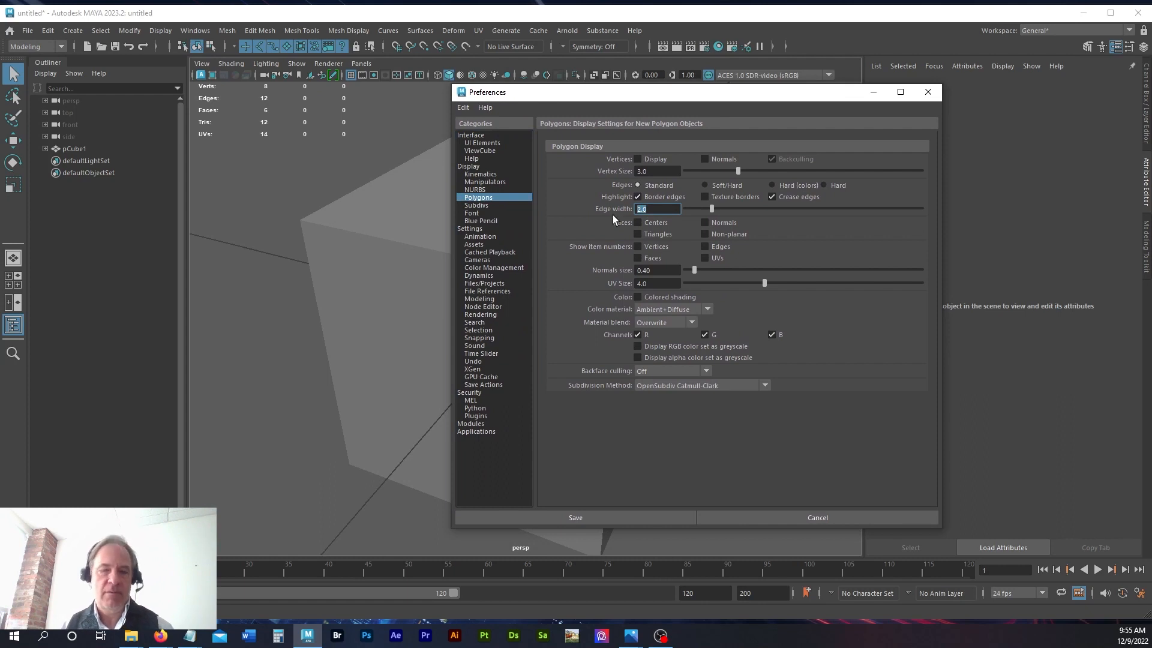
{"action": "type", "text": "5"}
{"action": "key", "text": "Return"}
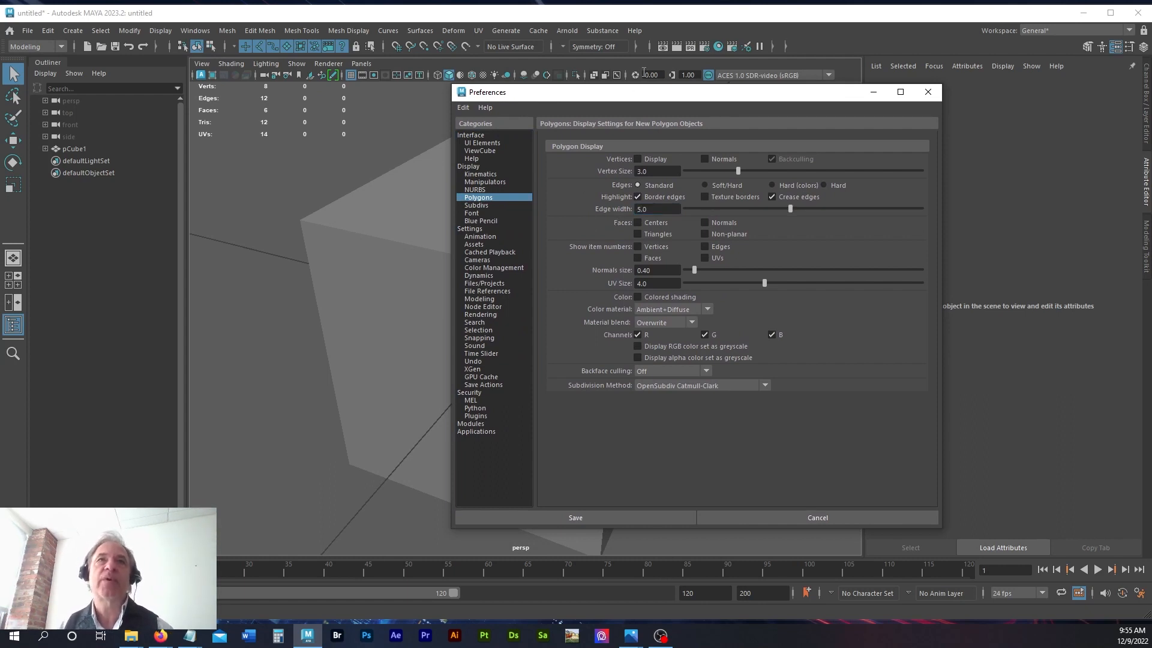
{"action": "left_click_drag", "start_coordinate": [629, 92], "coordinate": [816, 102]}
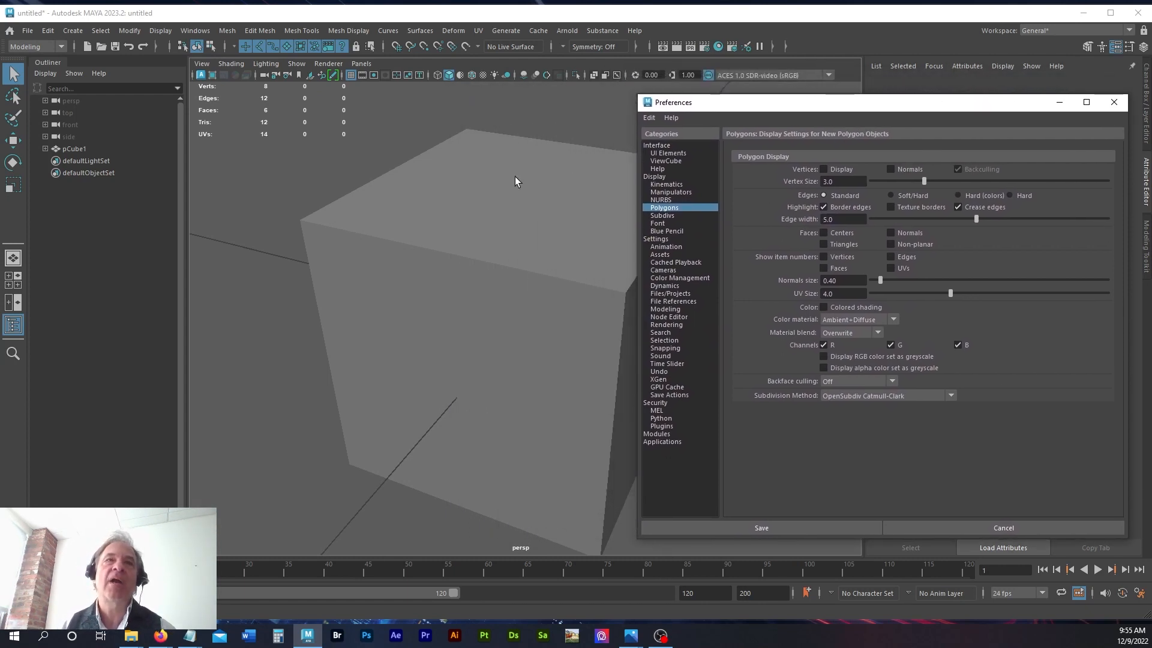
Step: Delete the cube's top face in face selection mode and inspect the thick border edges around the opening
{"action": "left_click", "coordinate": [463, 197]}
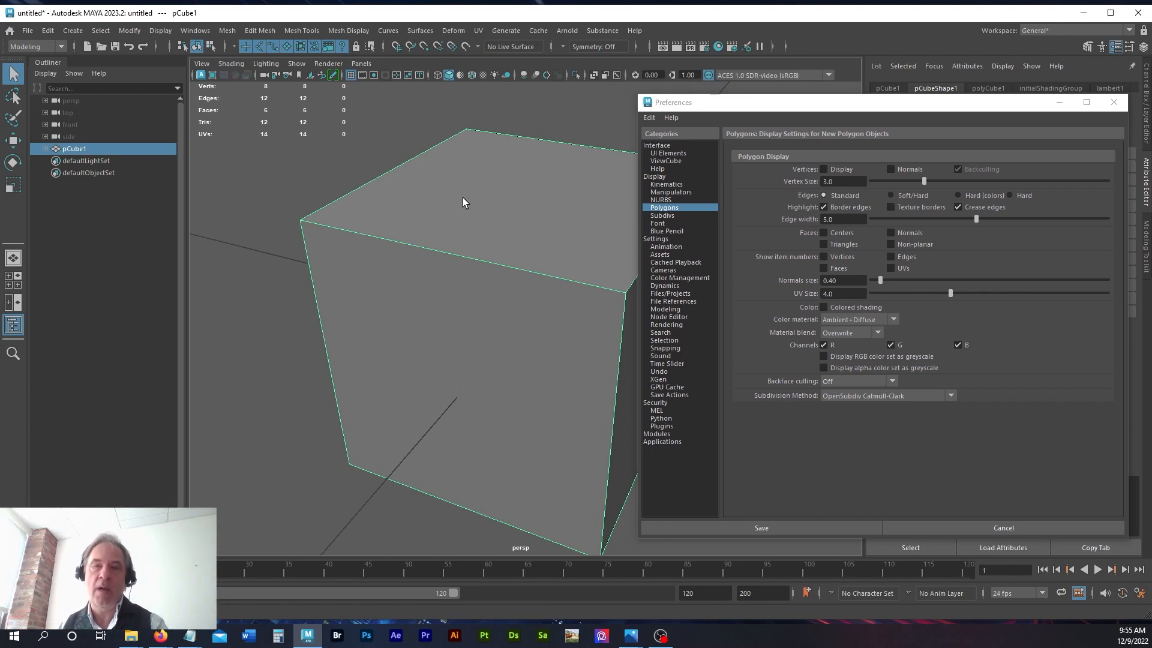
{"action": "key", "text": "F11"}
{"action": "left_click", "coordinate": [507, 204]}
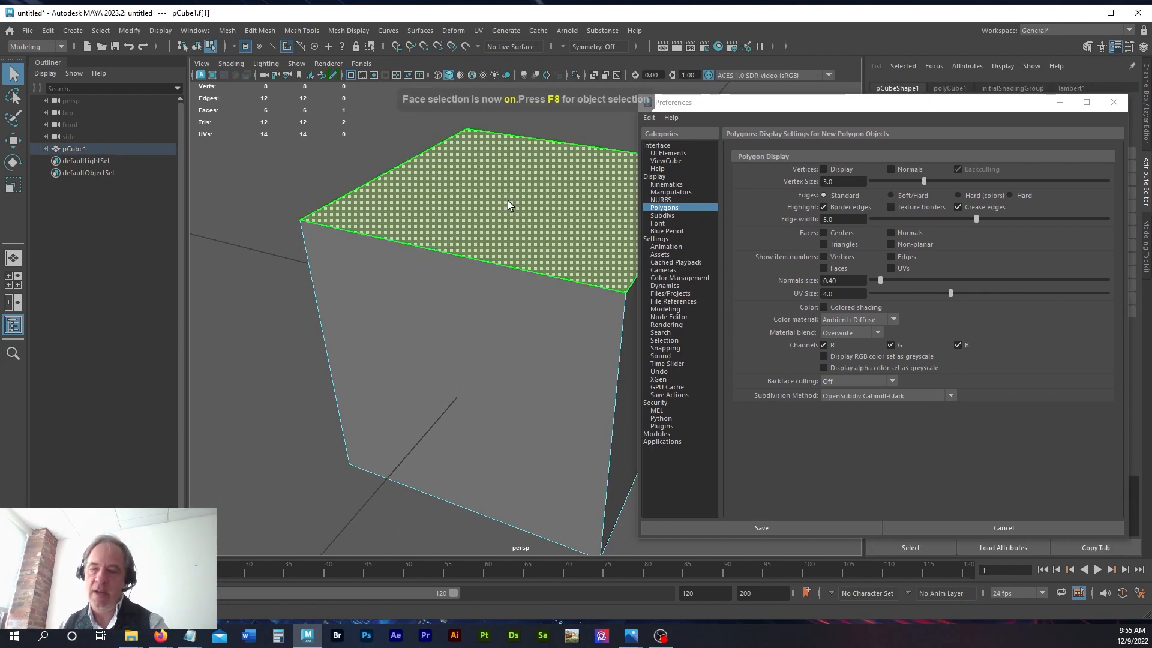
{"action": "key", "text": "Delete"}
{"action": "scroll", "coordinate": [387, 220], "scroll_direction": "up", "scroll_amount": 3}
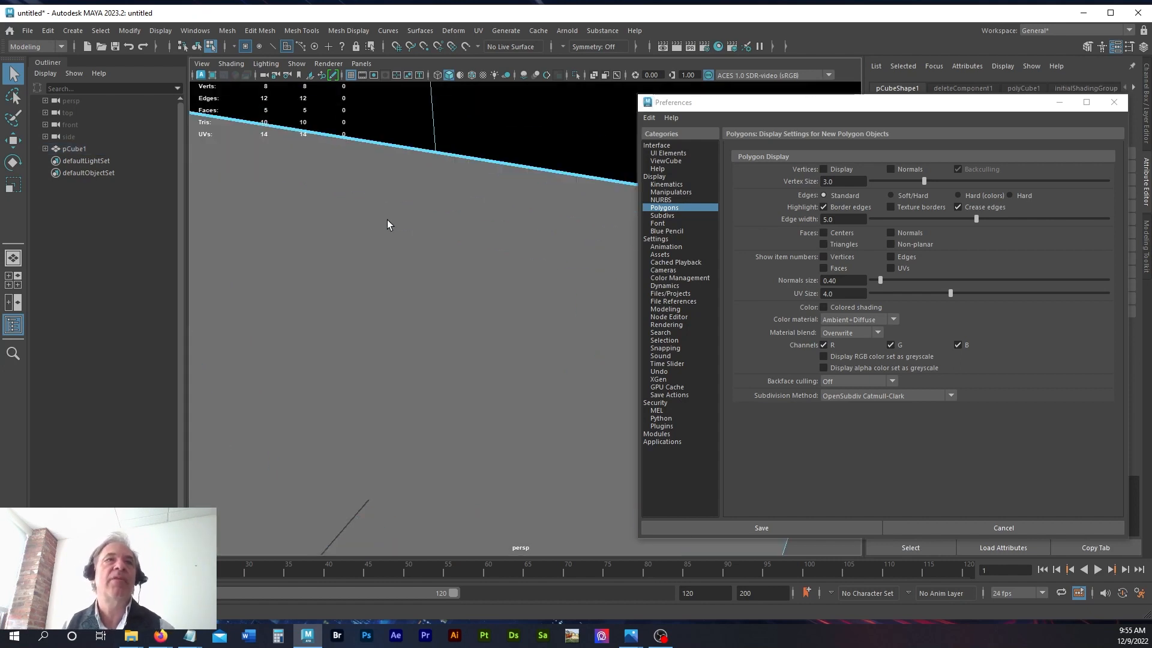
{"action": "scroll", "coordinate": [387, 220], "scroll_direction": "down", "scroll_amount": 1}
{"action": "middle_click_drag", "start_coordinate": [350, 218], "coordinate": [468, 231], "text": "alt"}
{"action": "scroll", "coordinate": [339, 229], "scroll_direction": "down", "scroll_amount": 1}
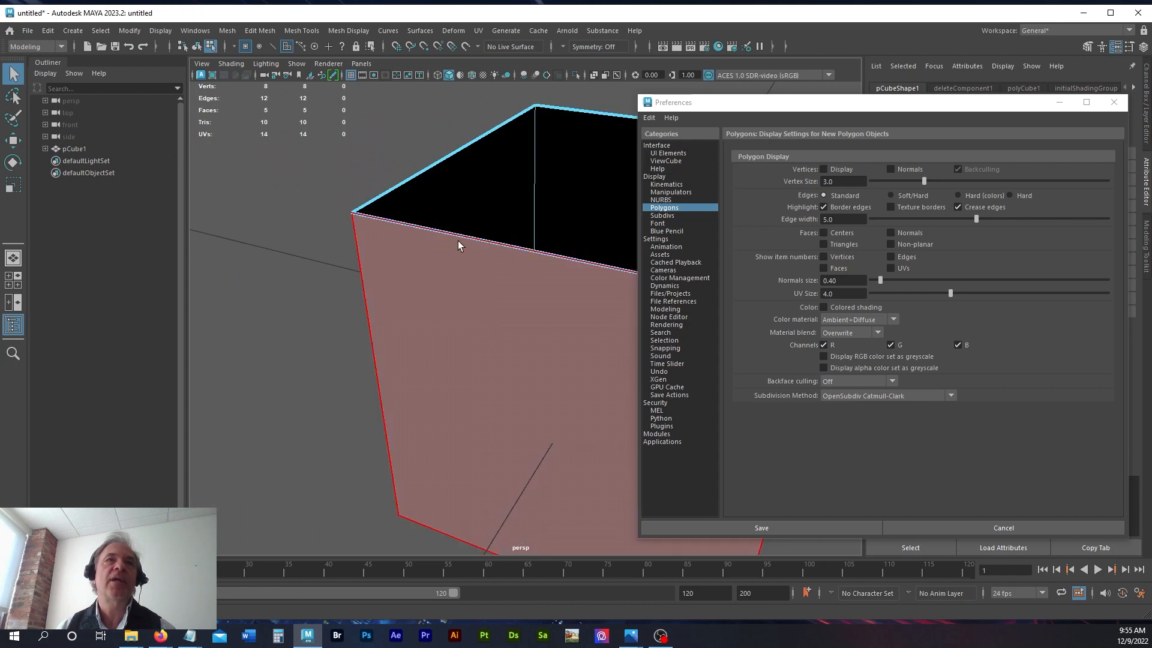
{"action": "left_click_drag", "start_coordinate": [277, 211], "coordinate": [458, 224], "text": "alt"}
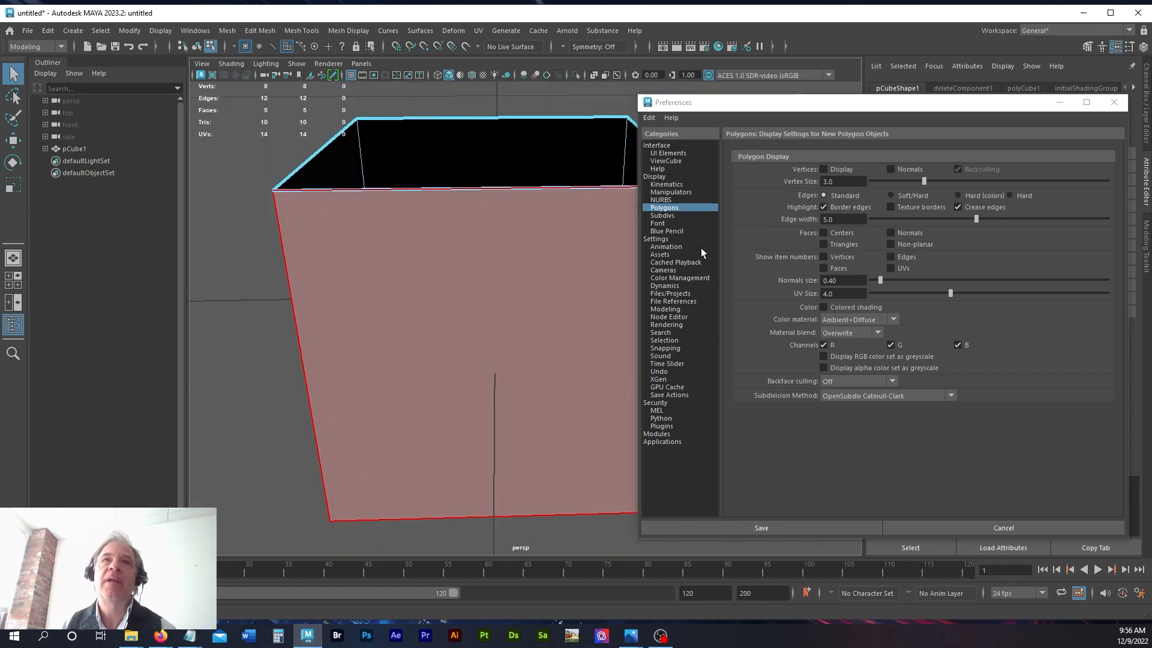
Step: Turn on Auto key in the Animation preferences and turn off Cached Playback
{"action": "left_click", "coordinate": [701, 247]}
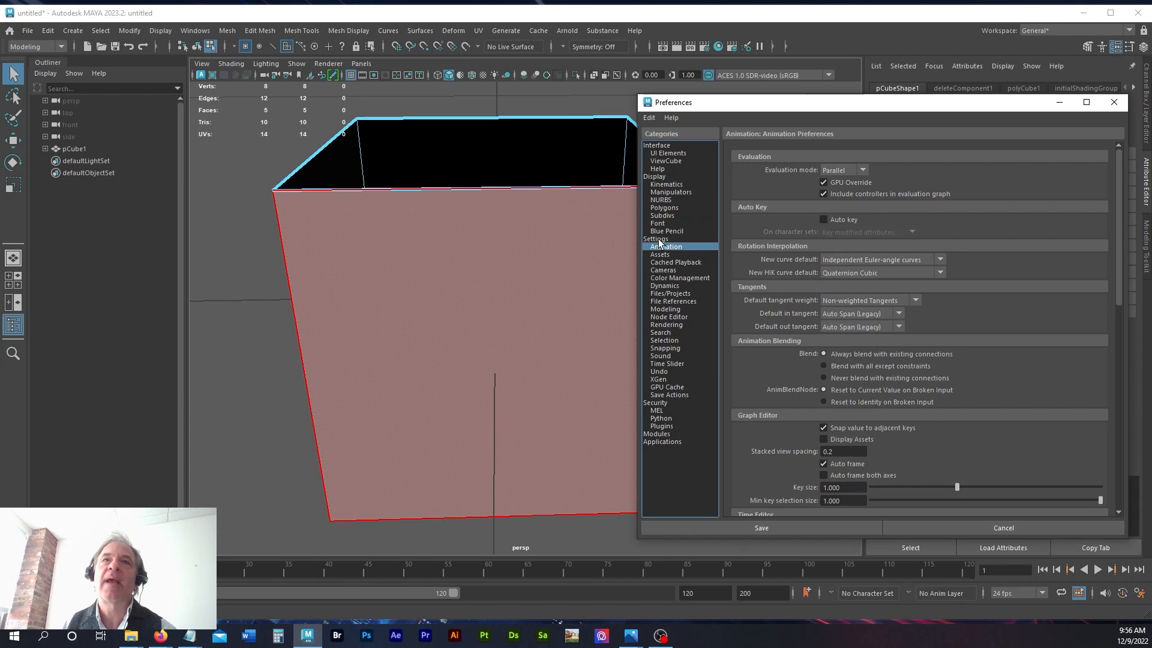
{"action": "left_click", "coordinate": [836, 217]}
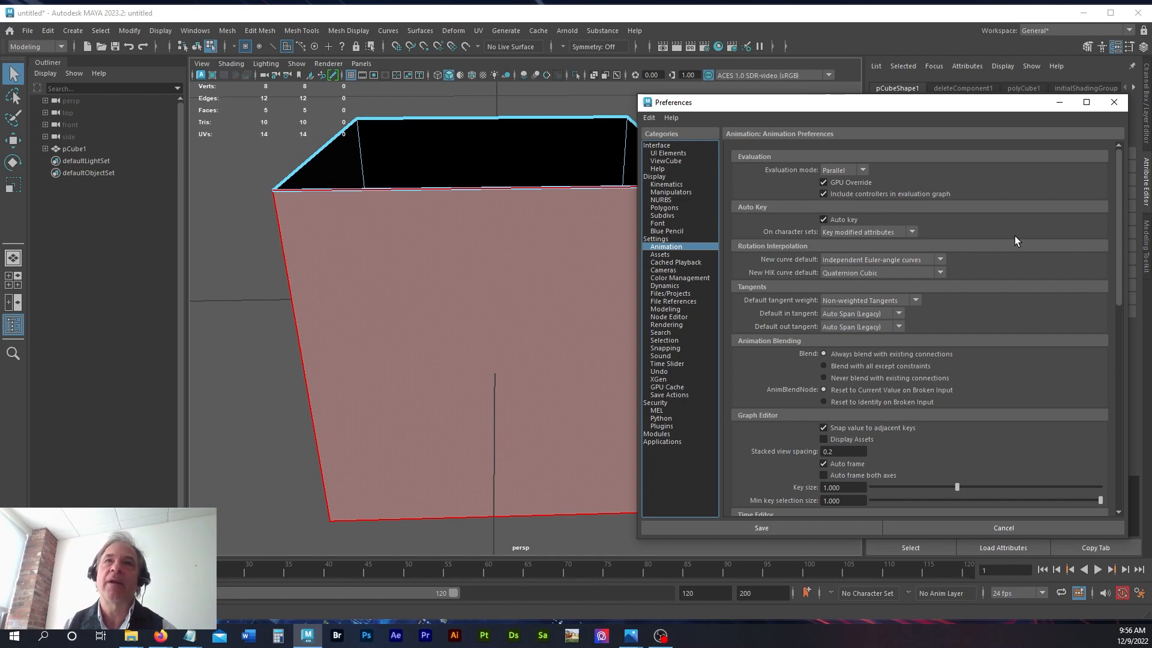
{"action": "left_click", "coordinate": [708, 262]}
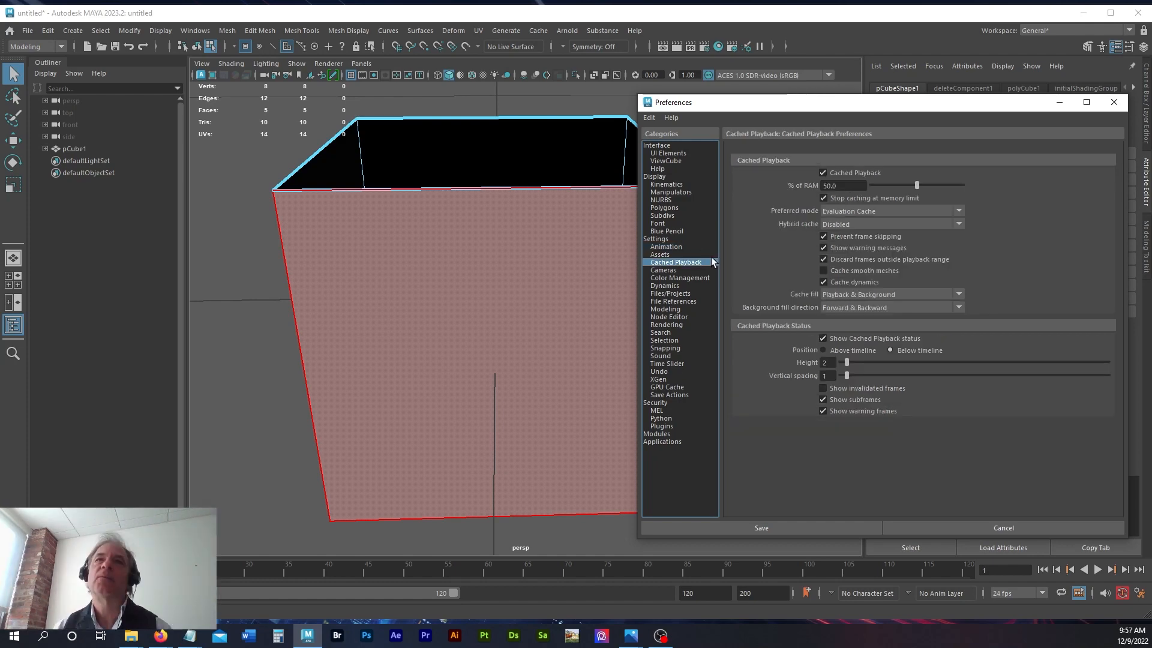
{"action": "left_click", "coordinate": [823, 173]}
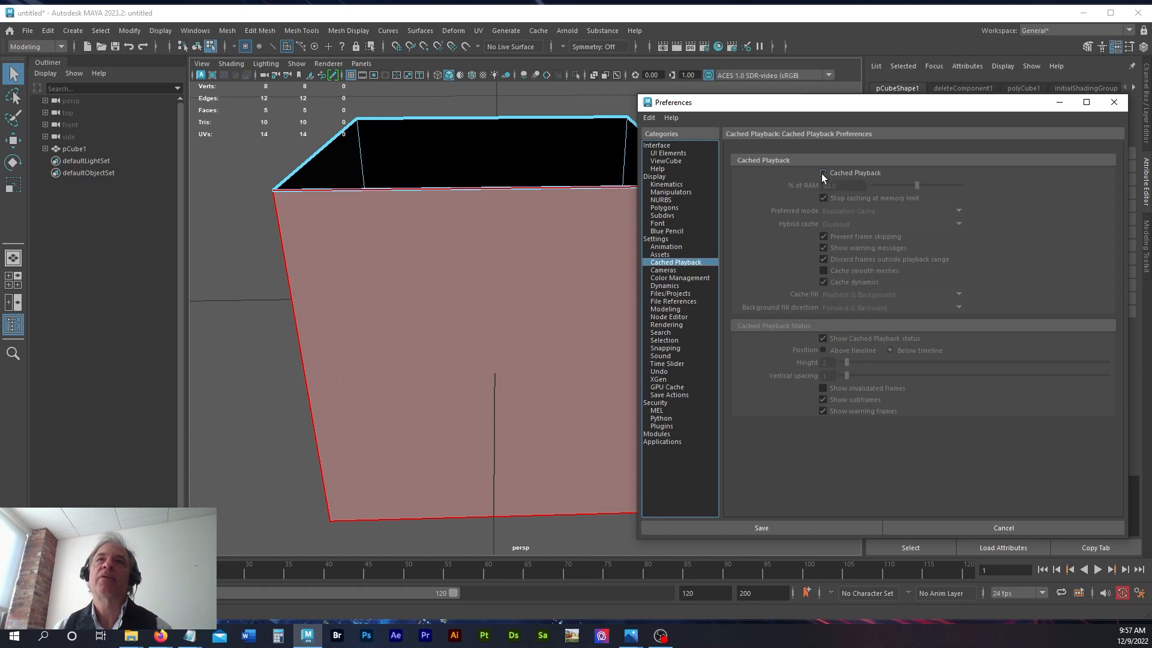
{"action": "left_click", "coordinate": [687, 272]}
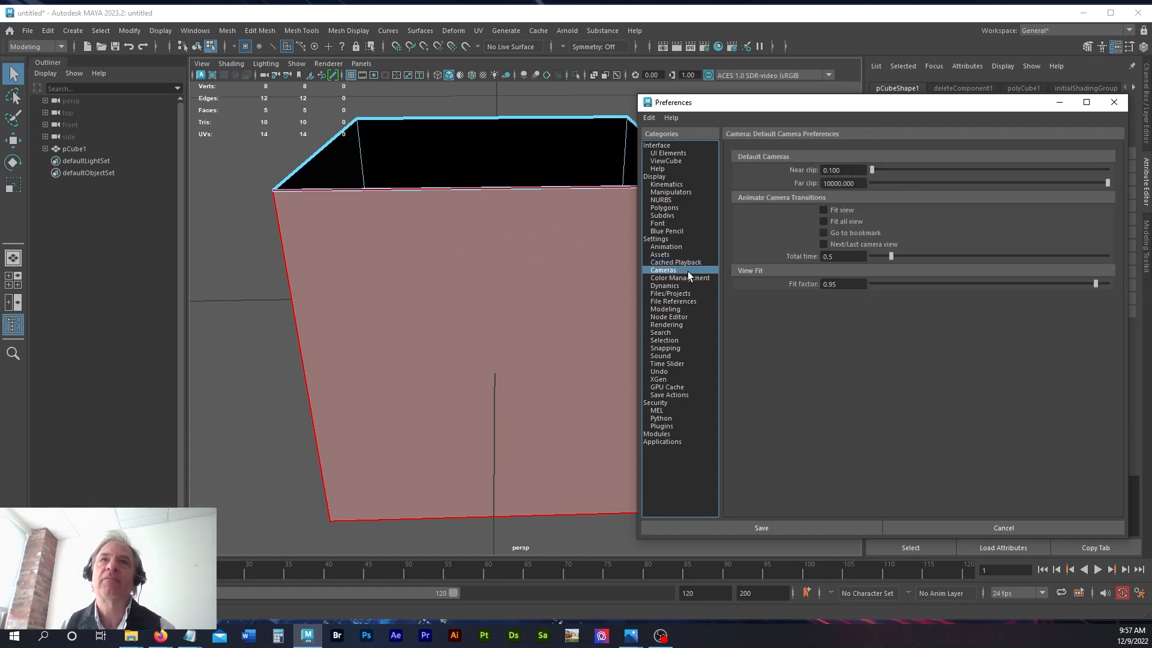
{"action": "left_click", "coordinate": [682, 262]}
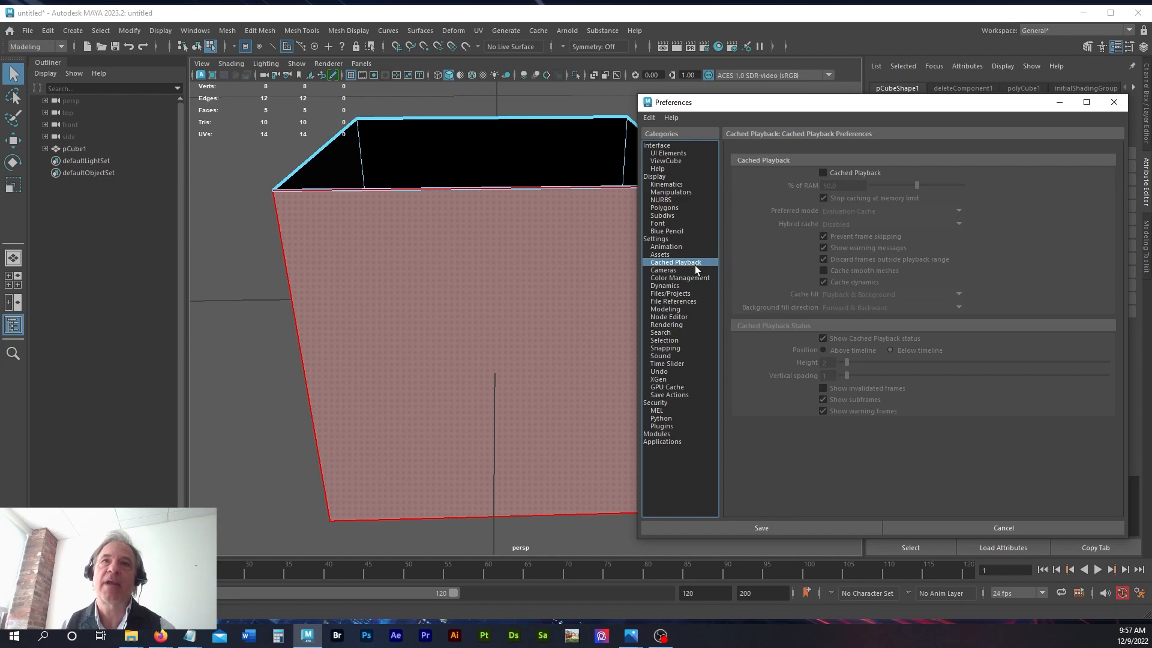
Step: Set polygon faces to be selected by their Center in the Selection preferences and save the preferences
{"action": "left_click", "coordinate": [656, 270]}
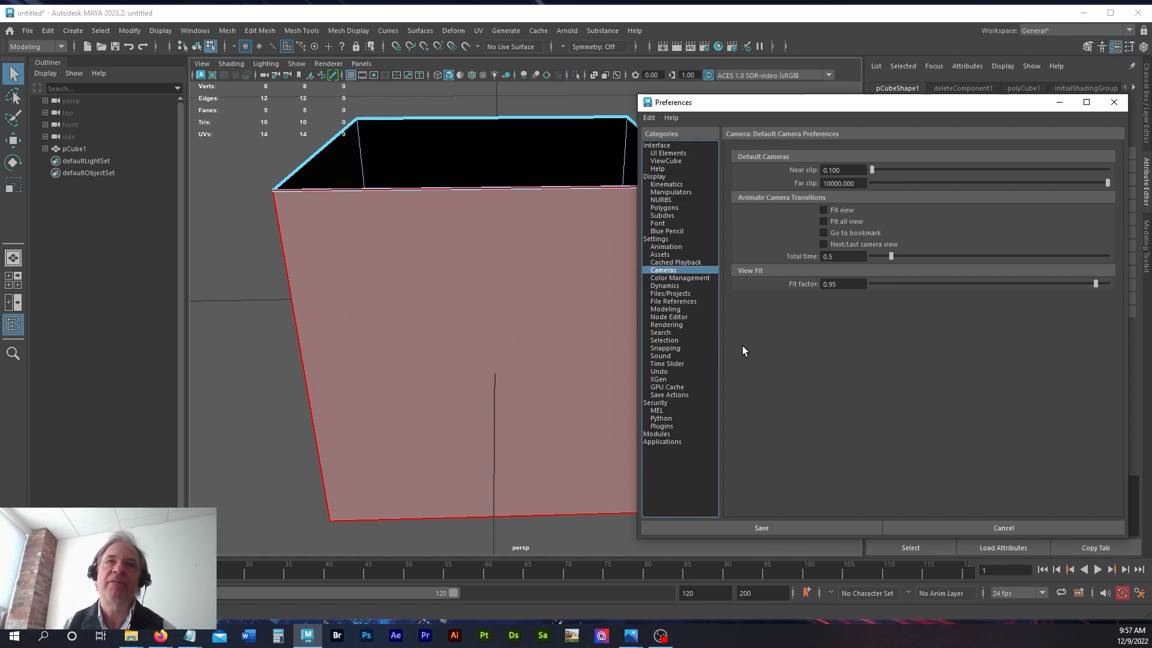
{"action": "left_click", "coordinate": [699, 278]}
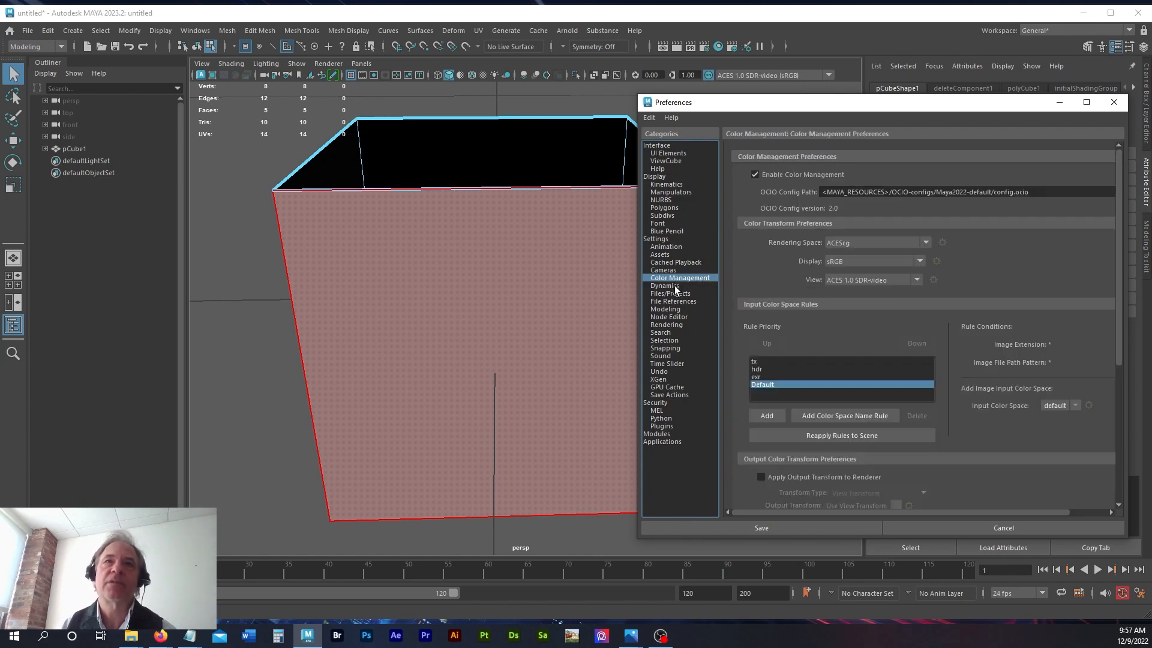
{"action": "left_click", "coordinate": [675, 341]}
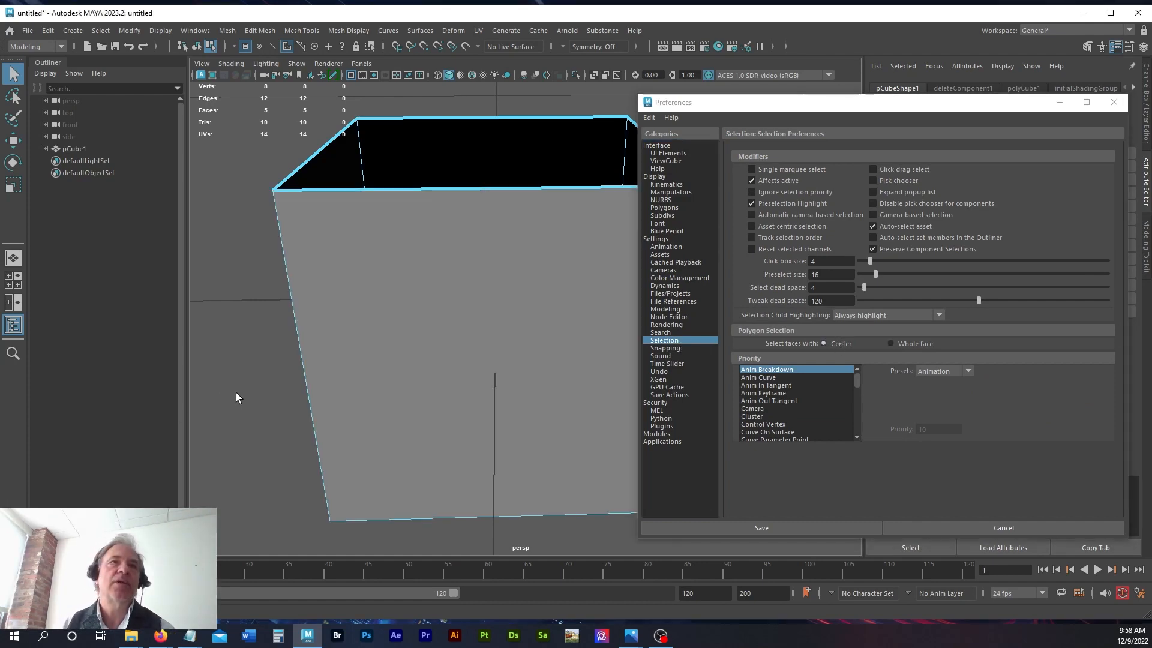
{"action": "left_click_drag", "start_coordinate": [243, 413], "coordinate": [324, 396], "text": "alt"}
{"action": "left_click", "coordinate": [813, 528]}
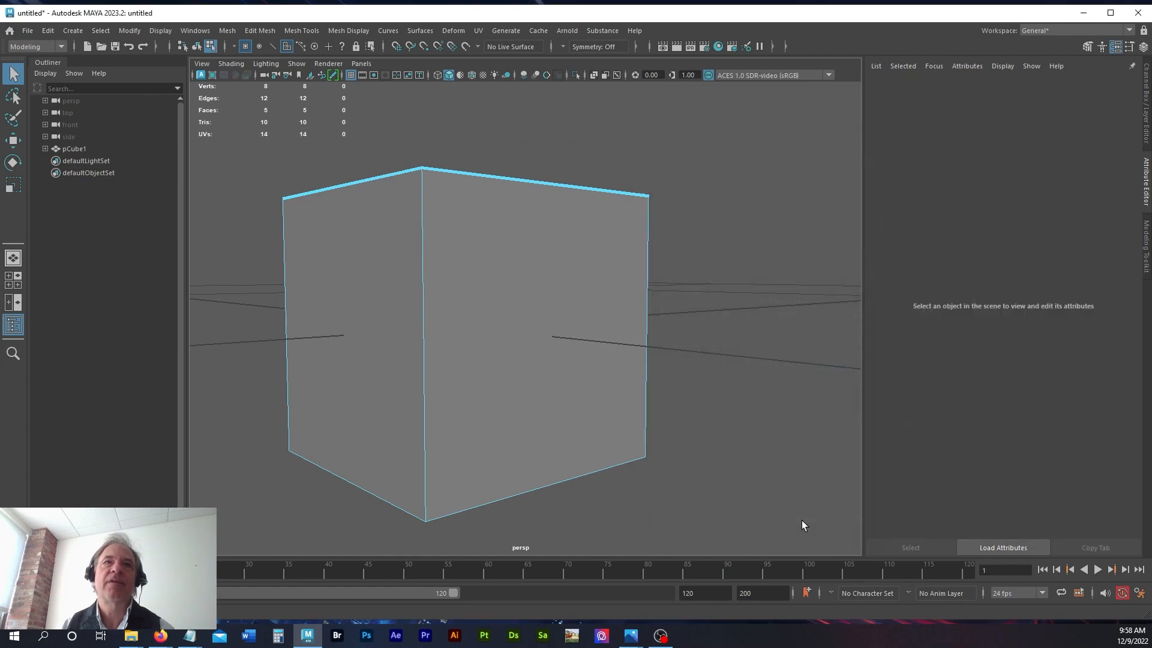
Step: Test center-based face selection by picking two adjacent side faces by their center dots and marquee-selecting across the lower part of the cube
{"action": "right_click_drag", "start_coordinate": [600, 419], "coordinate": [711, 343]}
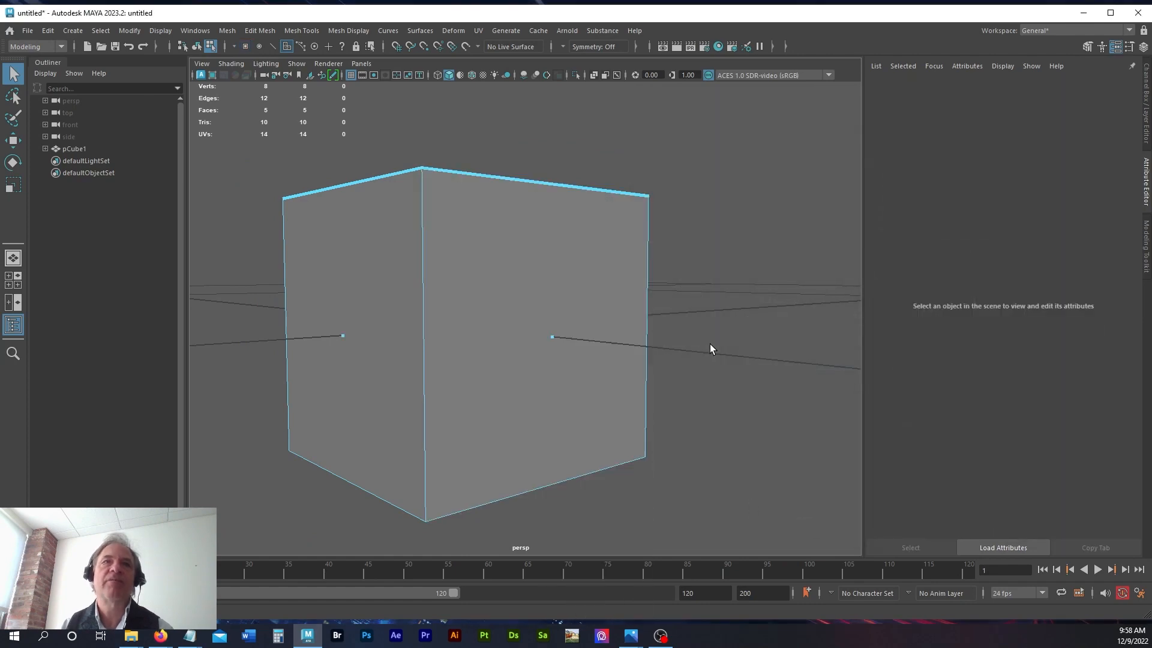
{"action": "left_click_drag", "start_coordinate": [725, 343], "coordinate": [496, 367], "text": "alt"}
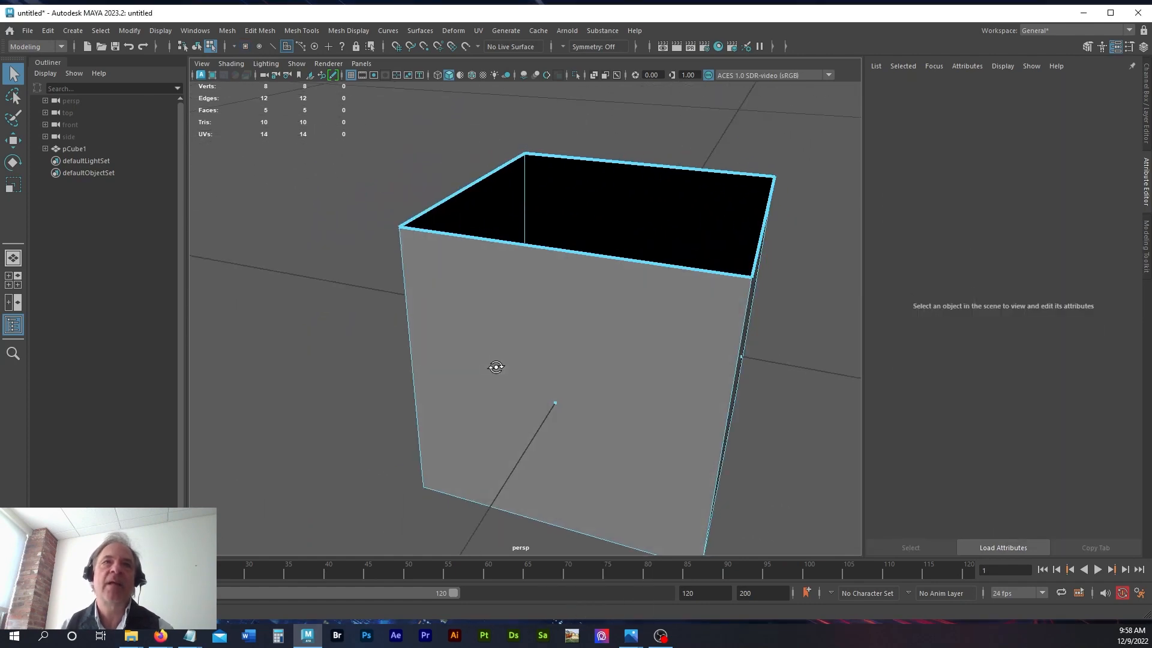
{"action": "left_click", "coordinate": [543, 408]}
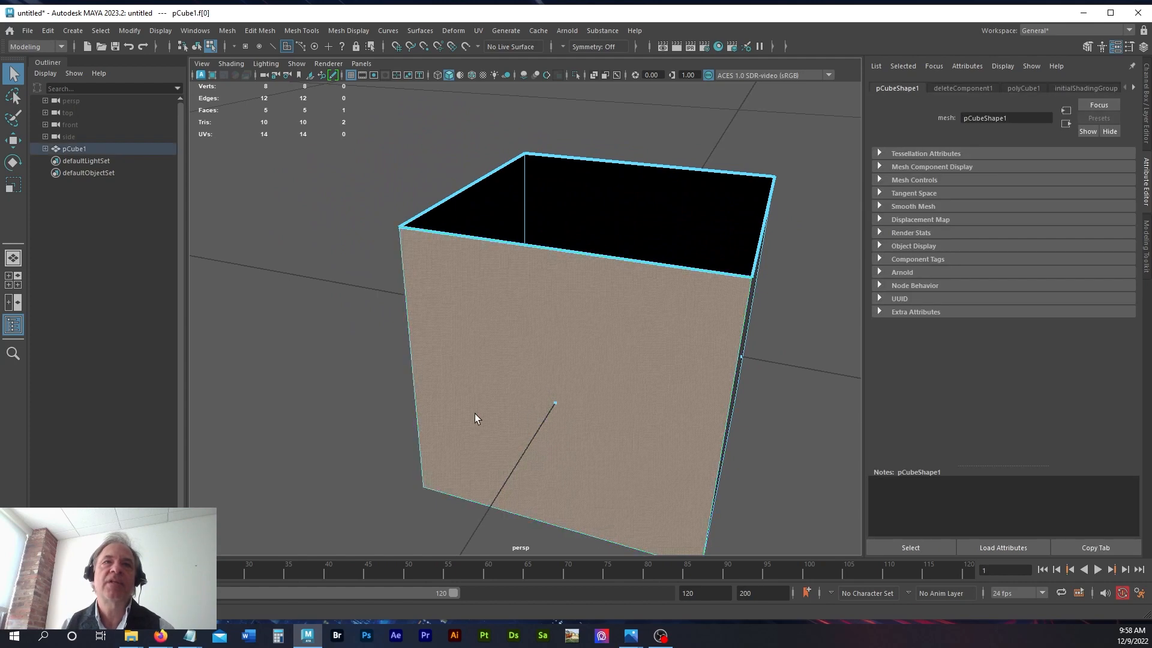
{"action": "left_click_drag", "start_coordinate": [336, 363], "coordinate": [415, 364], "text": "alt"}
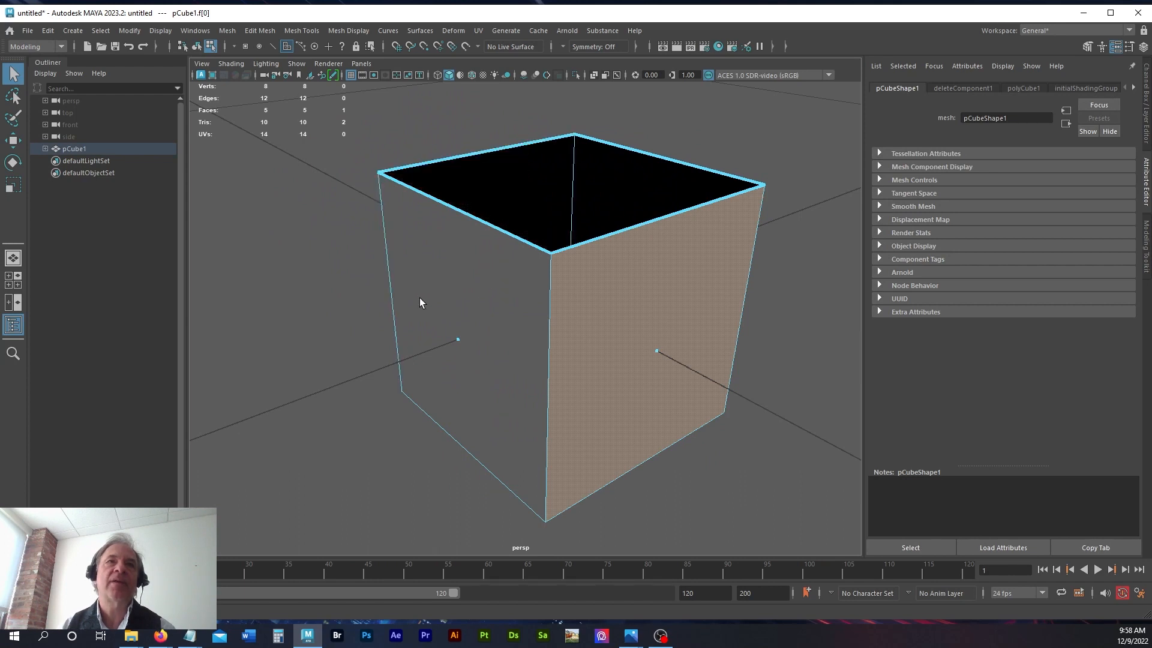
{"action": "left_click", "coordinate": [458, 345]}
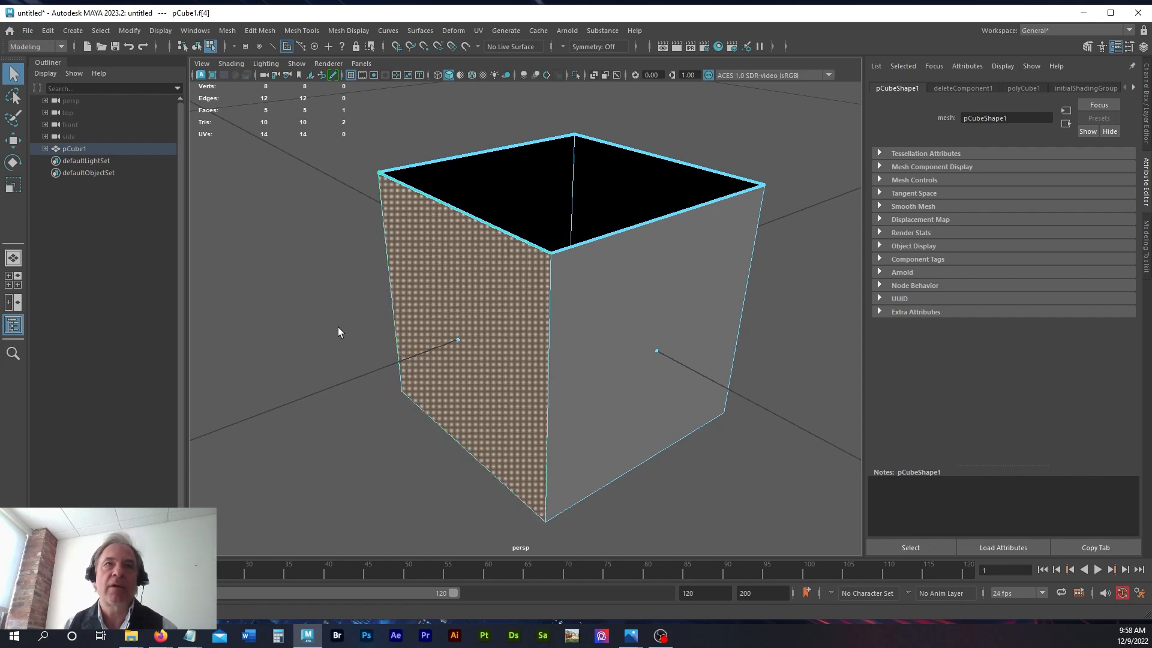
{"action": "left_click_drag", "start_coordinate": [334, 343], "coordinate": [434, 246], "text": "alt"}
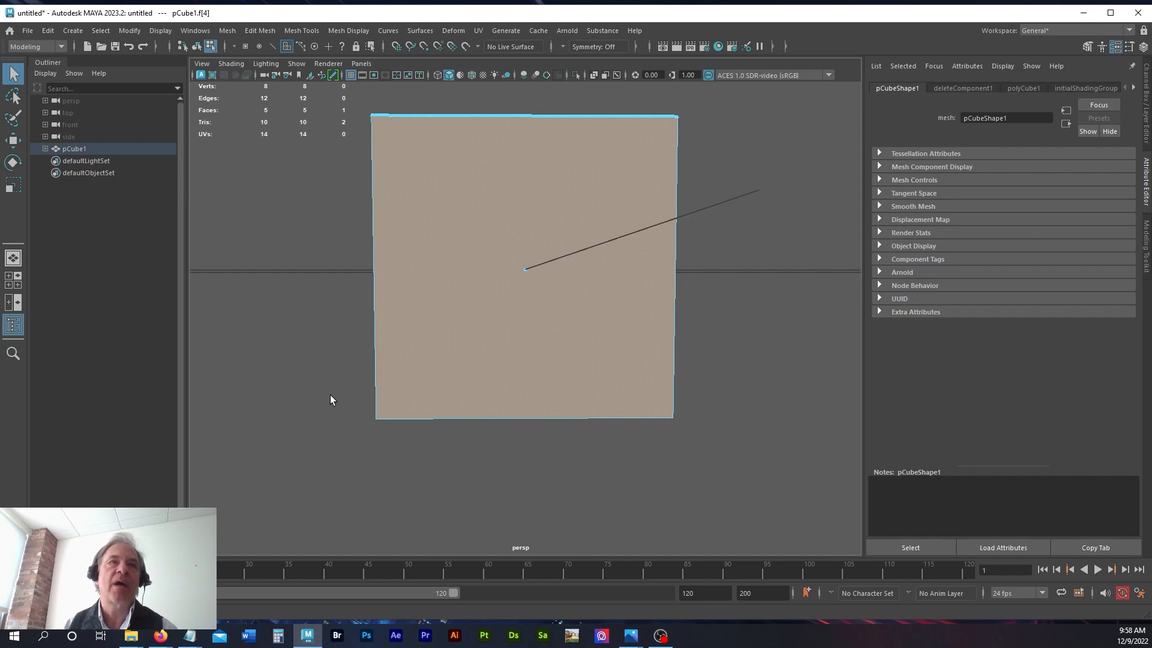
{"action": "left_click_drag", "start_coordinate": [305, 381], "coordinate": [709, 458]}
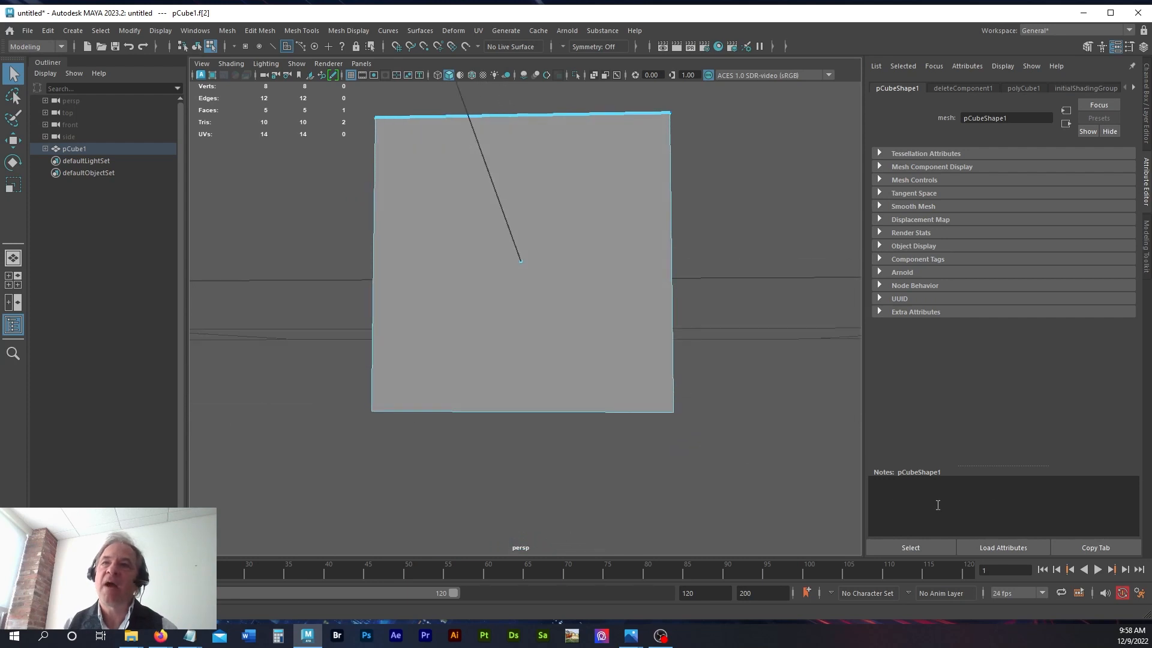
Step: Set polygon faces to be selected by Whole face, save the preferences, and marquee-select across the lower part of the cube
{"action": "left_click", "coordinate": [1139, 591]}
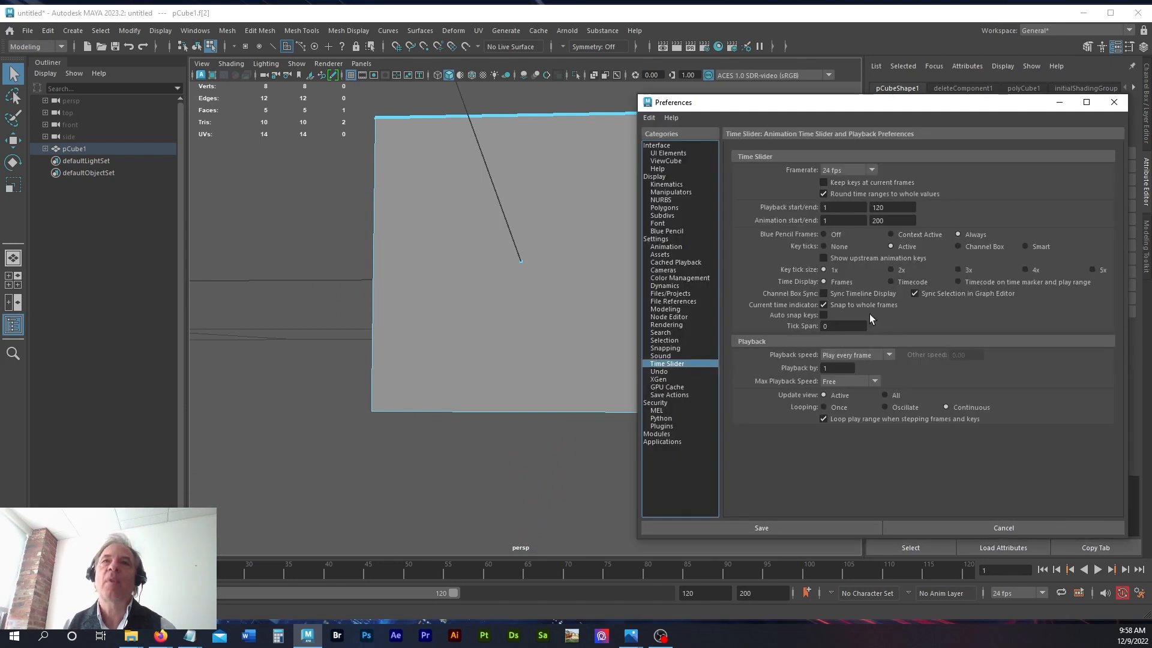
{"action": "left_click", "coordinate": [684, 338]}
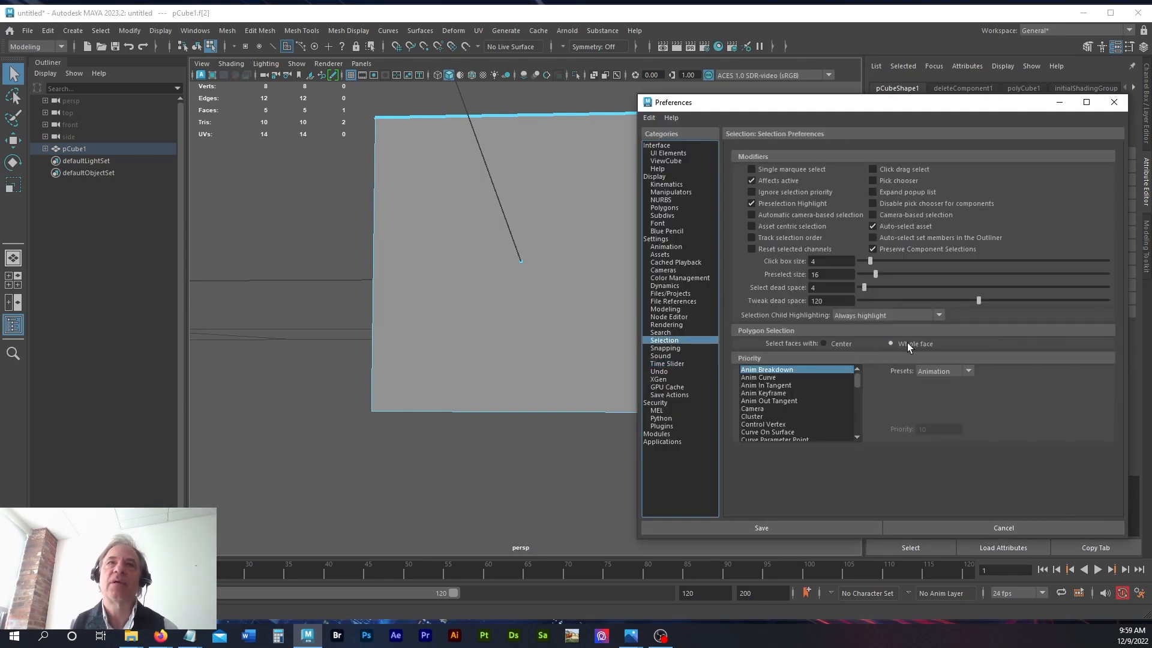
{"action": "left_click", "coordinate": [761, 528]}
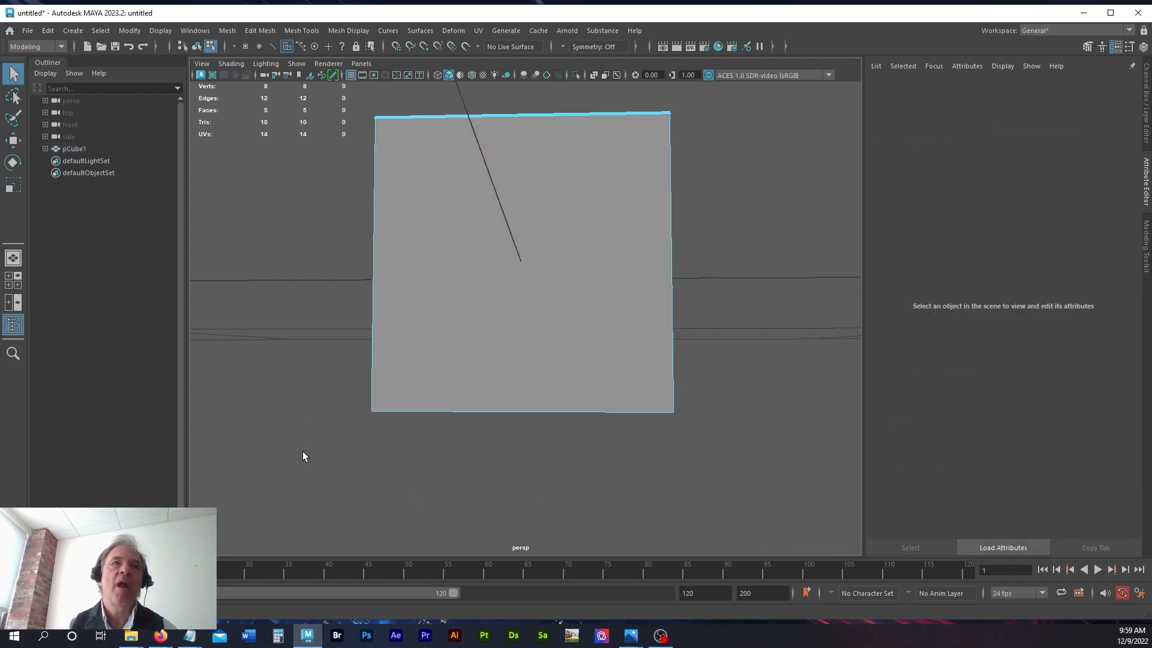
{"action": "left_click_drag", "start_coordinate": [279, 396], "coordinate": [737, 471]}
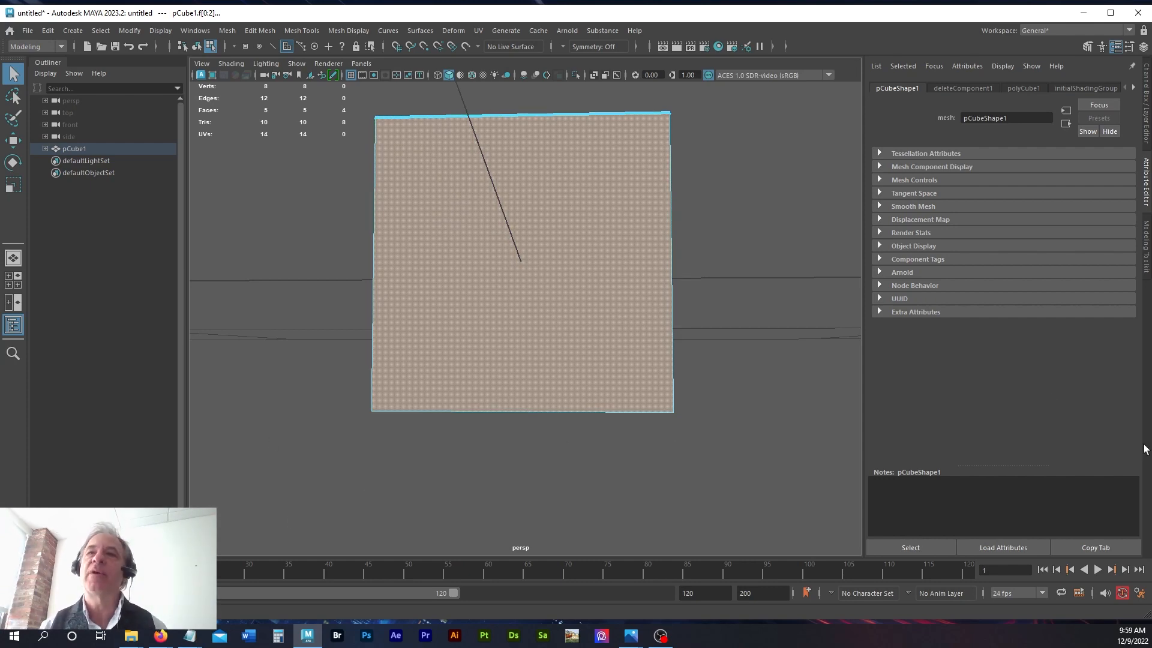
Step: Switch polygon face selection back to Center in the Selection preferences
{"action": "left_click", "coordinate": [1139, 593]}
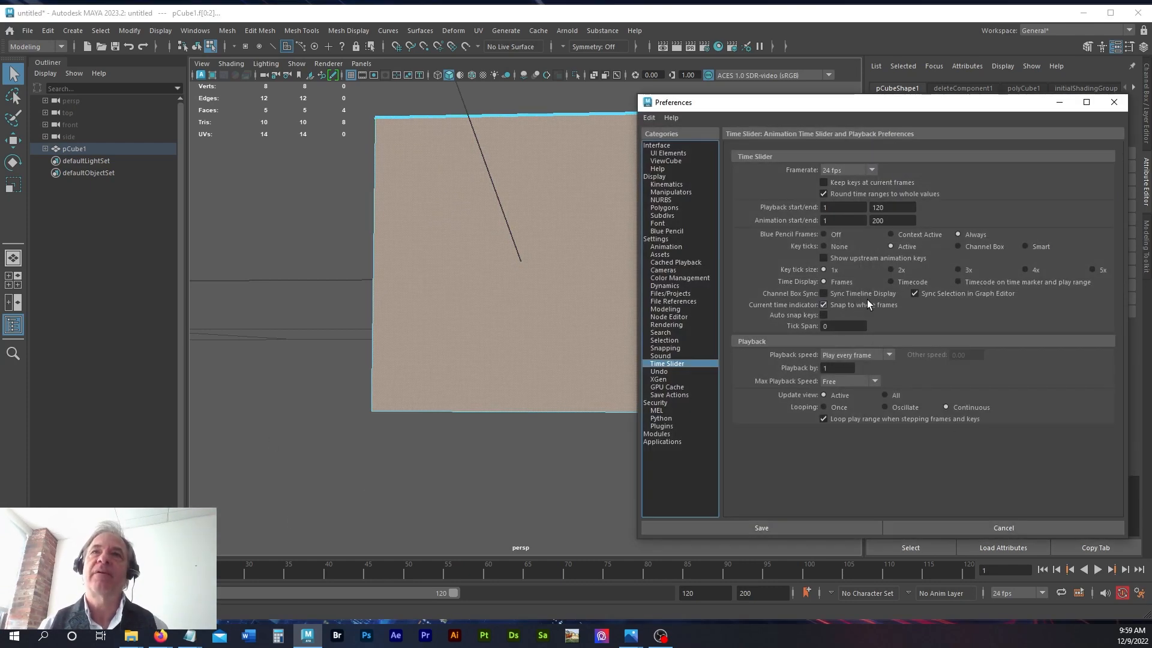
{"action": "left_click", "coordinate": [664, 348]}
{"action": "left_click", "coordinate": [664, 340]}
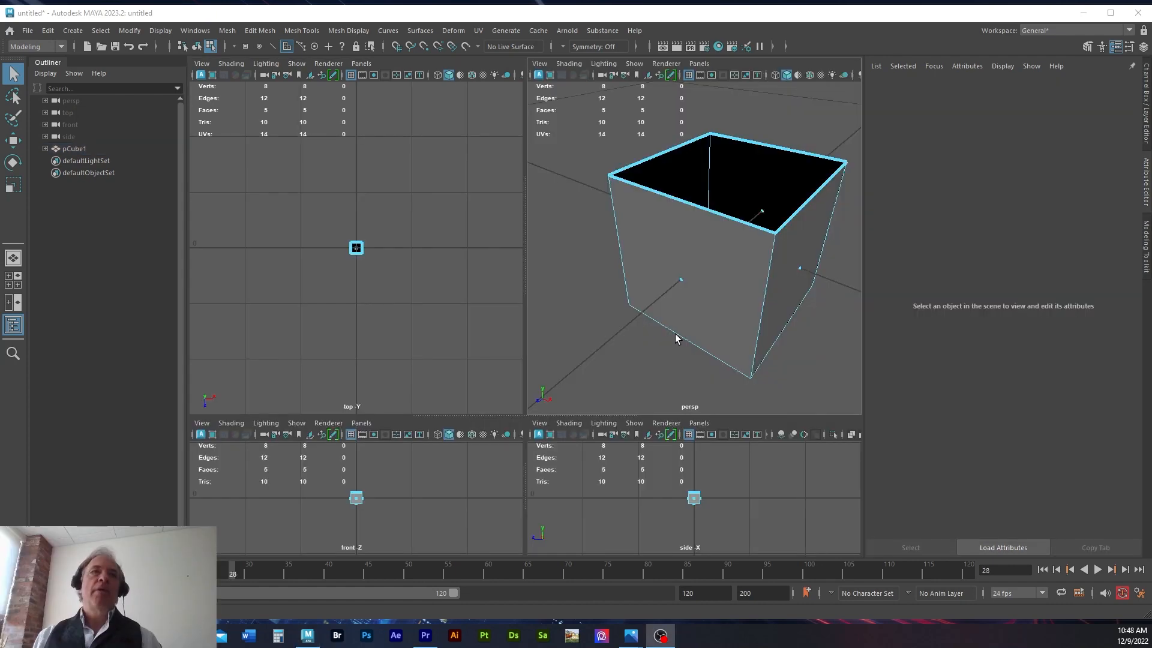
Step: Extrude the cube's front face in place without any thickness or offset, and deselect it
{"action": "left_click", "coordinate": [678, 281]}
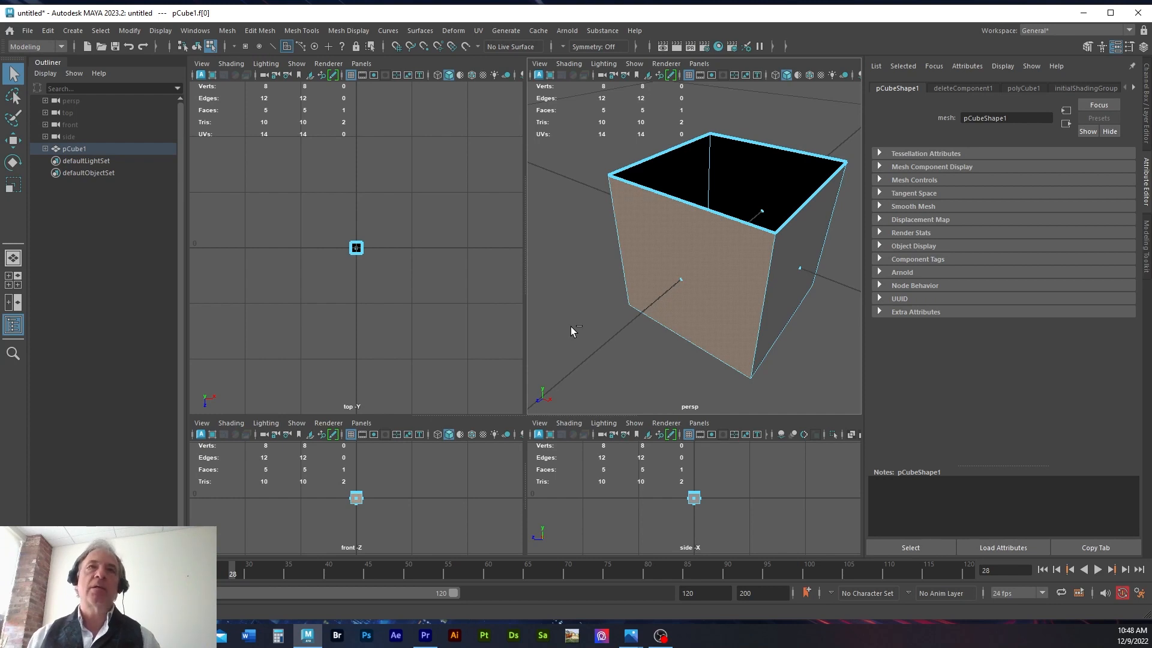
{"action": "key", "text": "ctrl+e"}
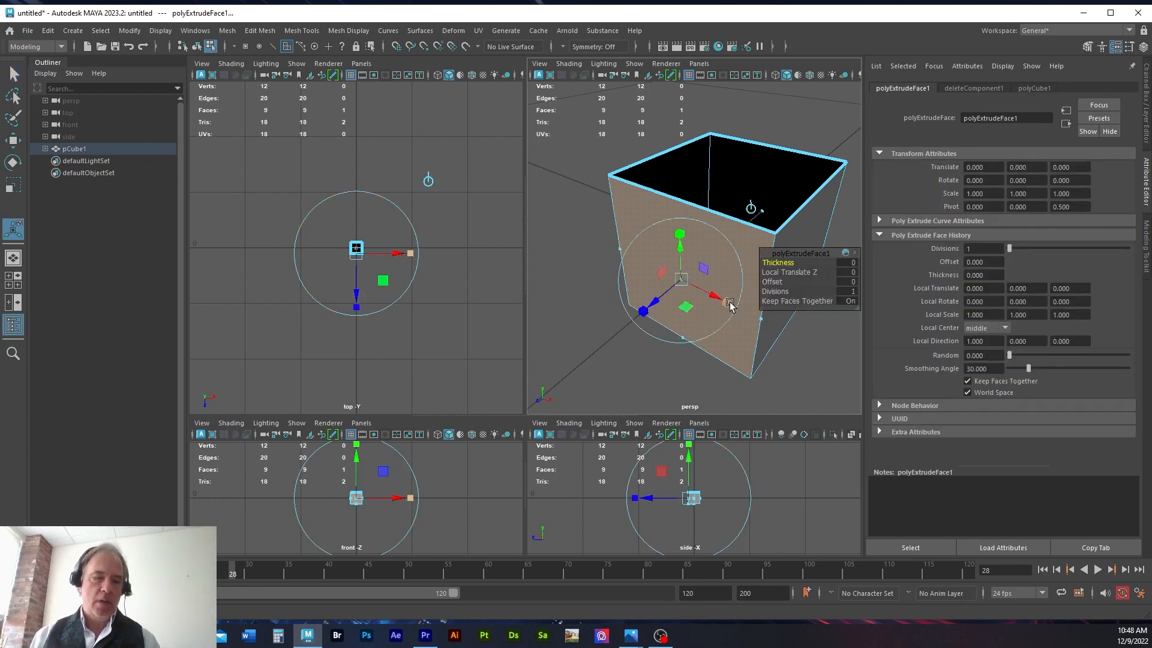
{"action": "left_click", "coordinate": [804, 372]}
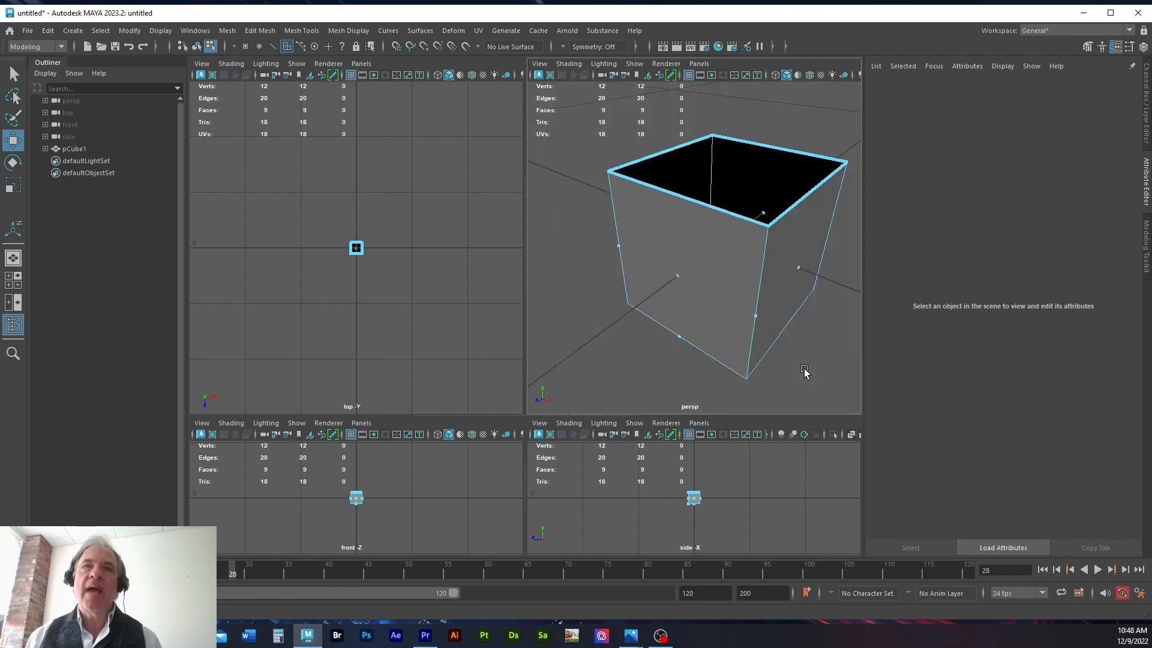
Step: Select the zero-width face on the near vertical edge in the maximised perspective view, and pull the extruded front face outward along the Z axis
{"action": "key", "text": "space"}
{"action": "left_click_drag", "start_coordinate": [599, 265], "coordinate": [632, 296]}
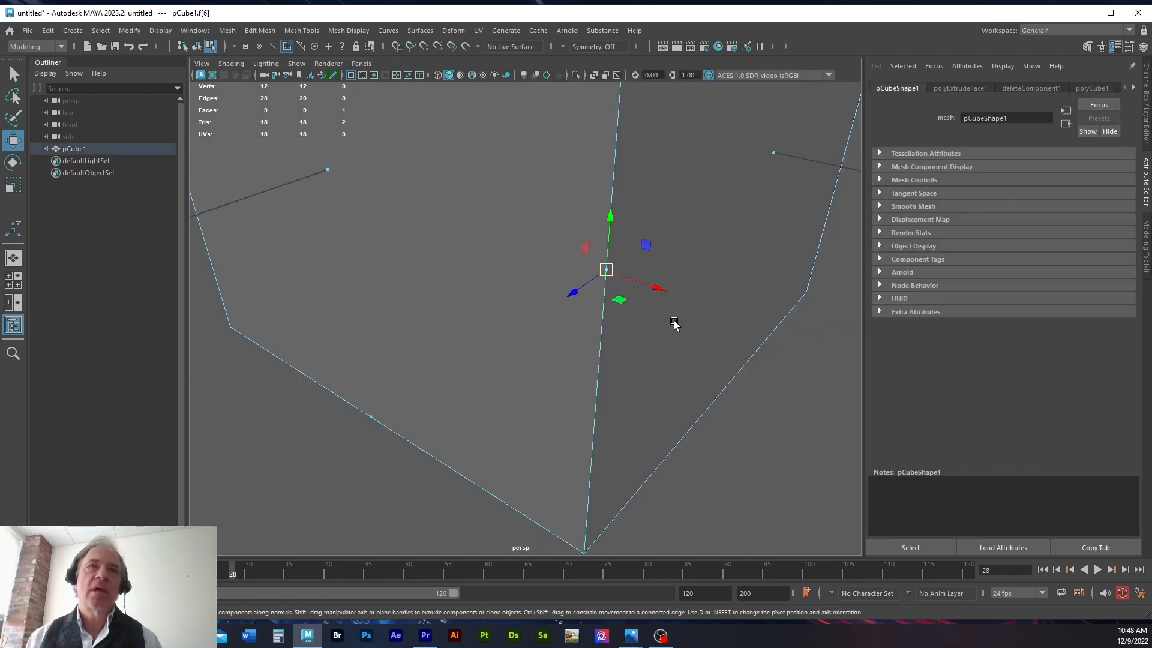
{"action": "key", "text": "f"}
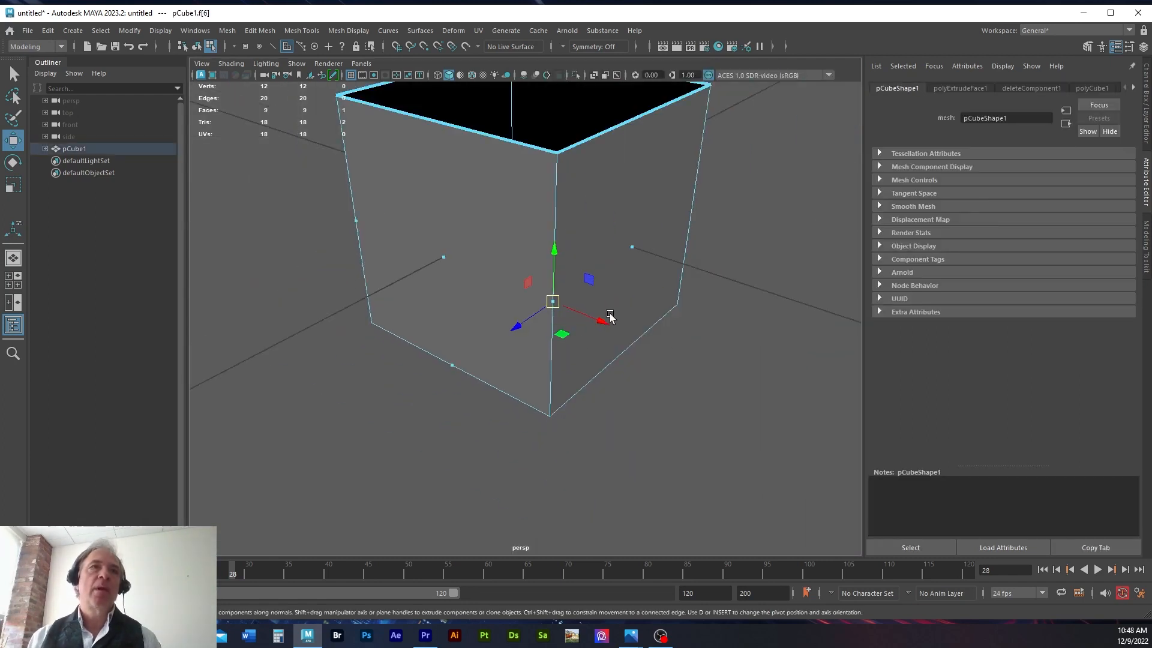
{"action": "left_click", "coordinate": [437, 259]}
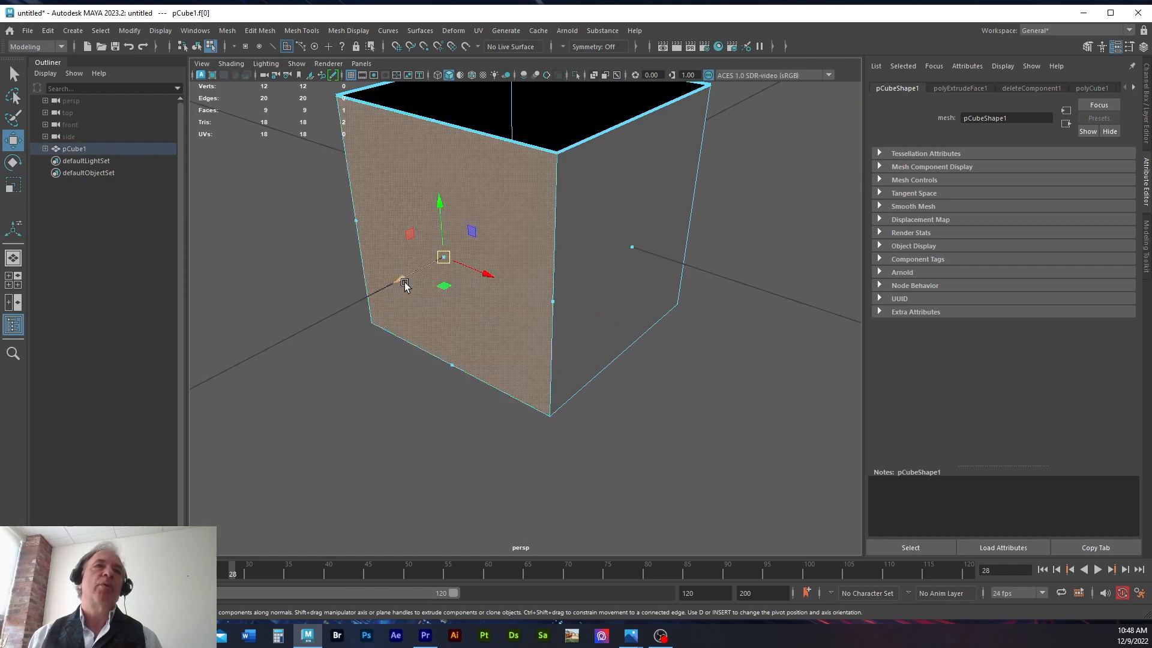
{"action": "left_click_drag", "start_coordinate": [402, 282], "coordinate": [285, 372]}
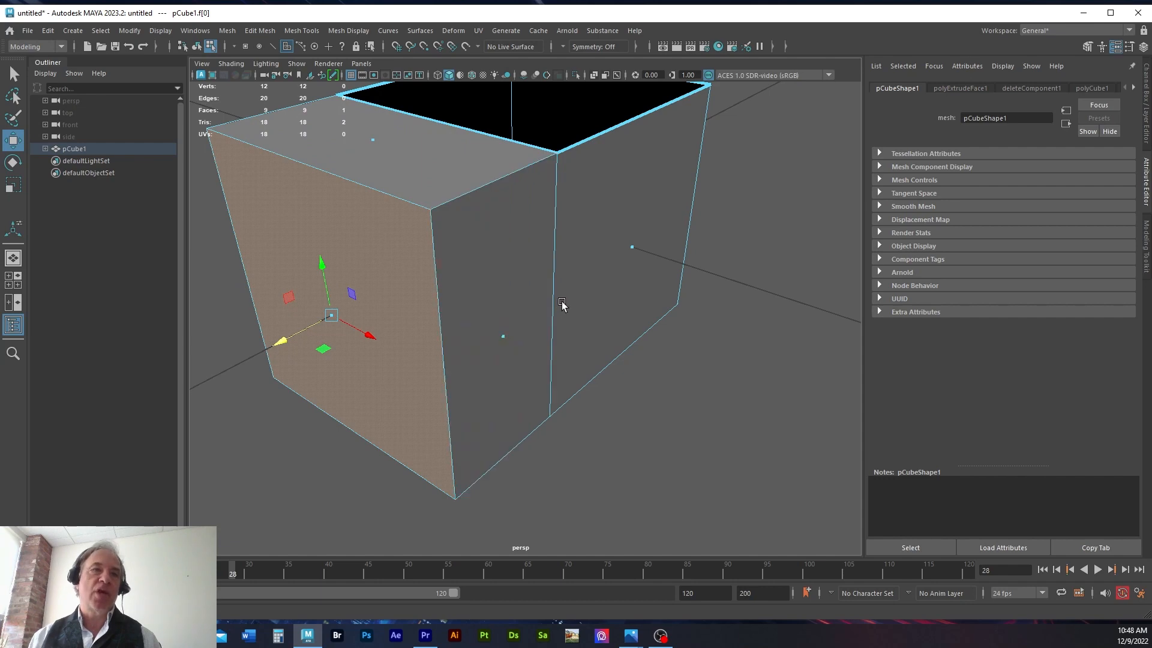
Step: Extrude the pulled-out front face once more in place with zero thickness, and deselect it
{"action": "scroll", "coordinate": [562, 304], "scroll_direction": "down", "scroll_amount": 5}
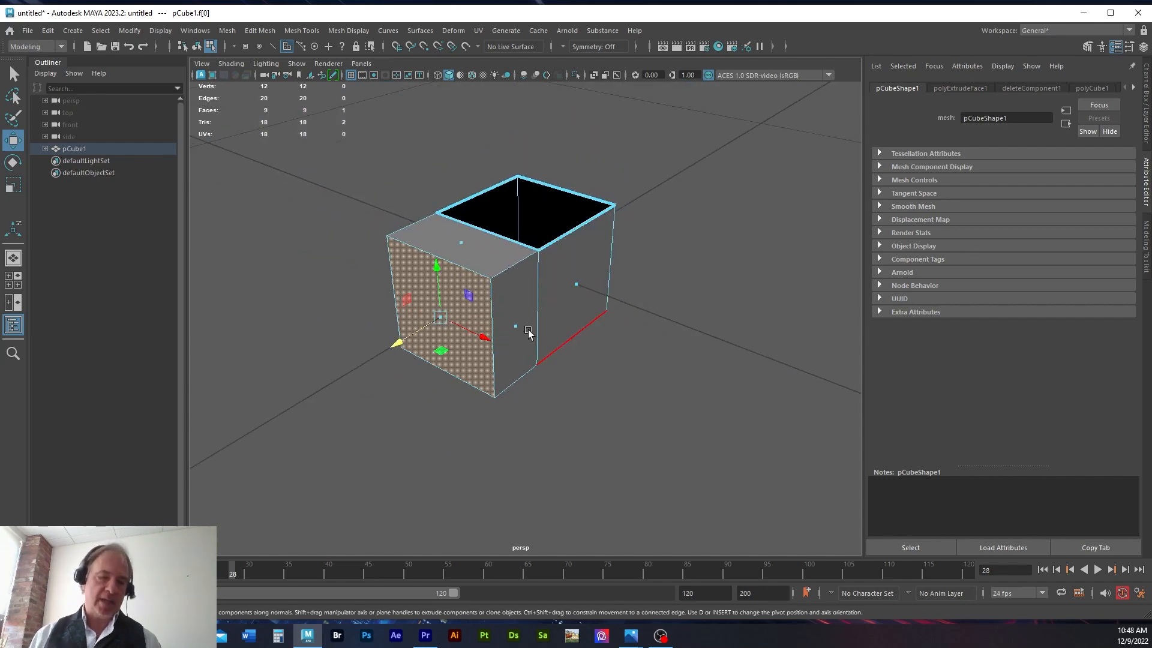
{"action": "left_click_drag", "start_coordinate": [483, 462], "coordinate": [494, 439], "text": "alt"}
{"action": "right_click_drag", "start_coordinate": [494, 437], "coordinate": [609, 434], "text": "alt"}
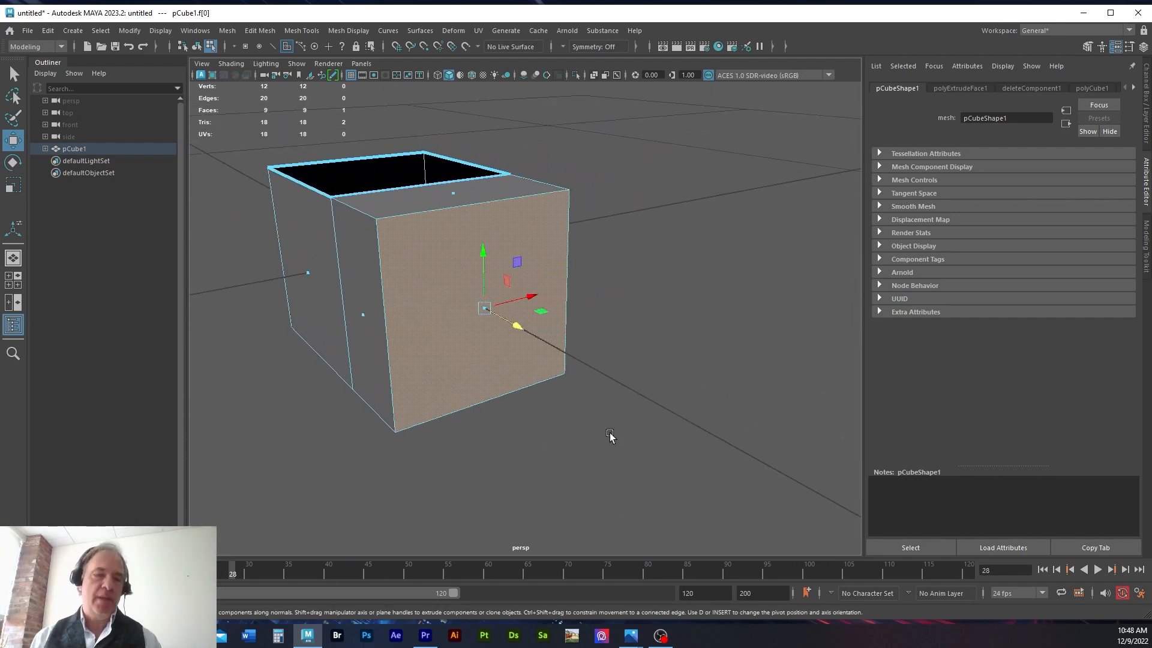
{"action": "key", "text": "ctrl+e"}
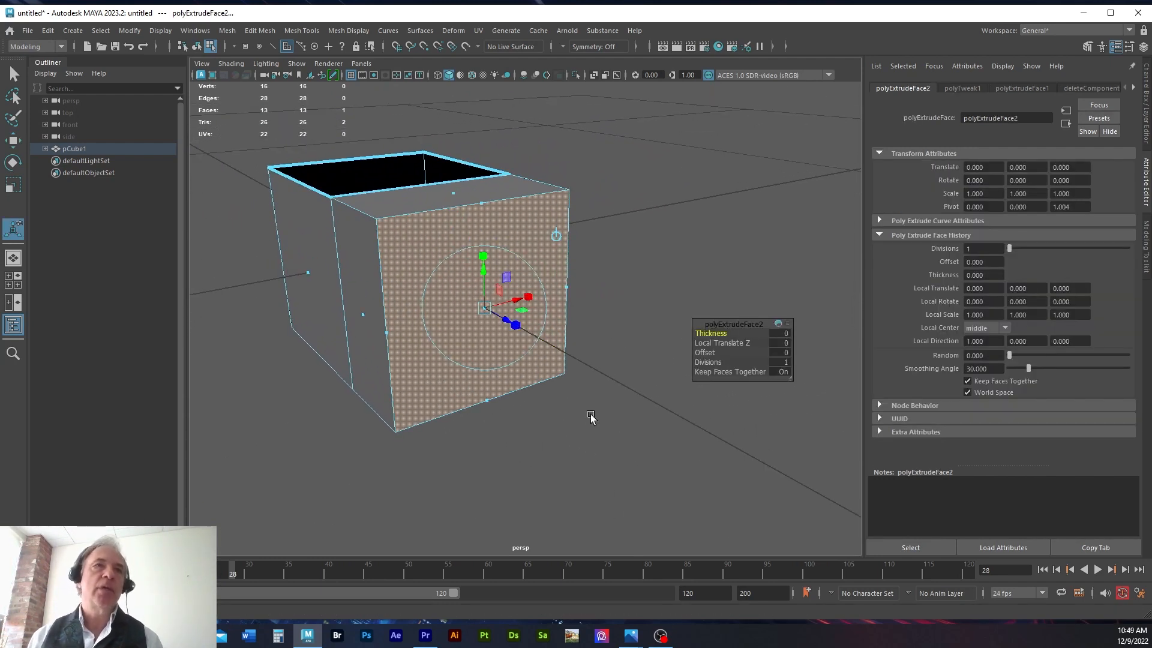
{"action": "left_click", "coordinate": [589, 427]}
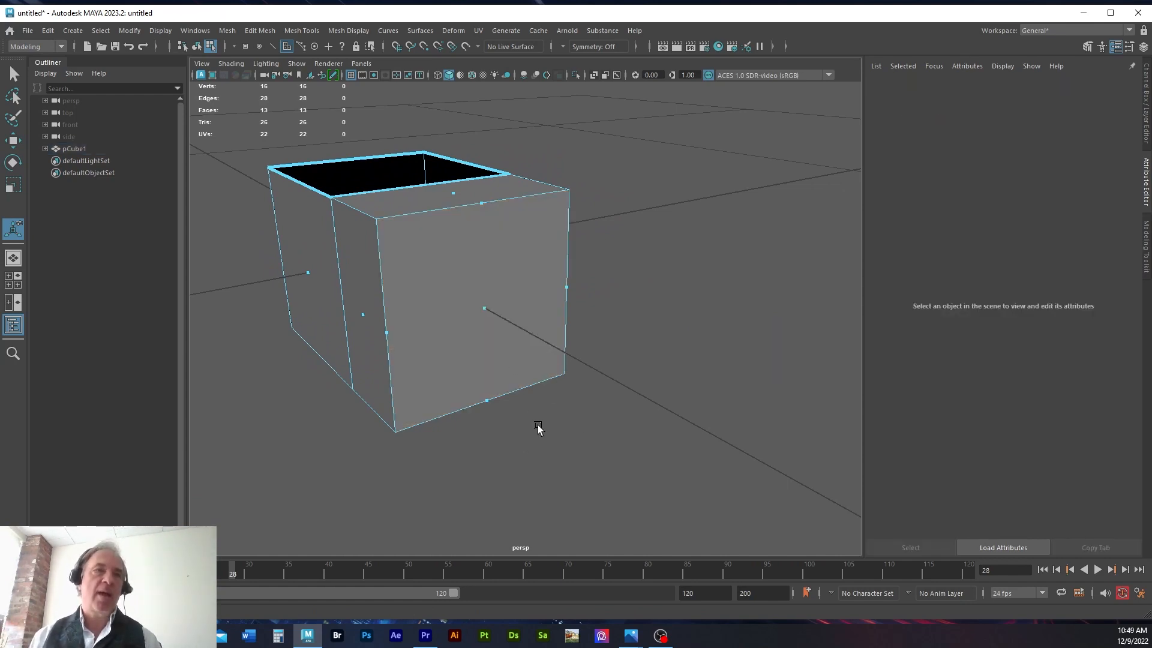
Step: Extrude the same front face again and pull it outward with a Local Translate Z of 0.821
{"action": "left_click", "coordinate": [504, 316]}
{"action": "key", "text": "ctrl+e"}
{"action": "left_click_drag", "start_coordinate": [509, 316], "coordinate": [590, 372]}
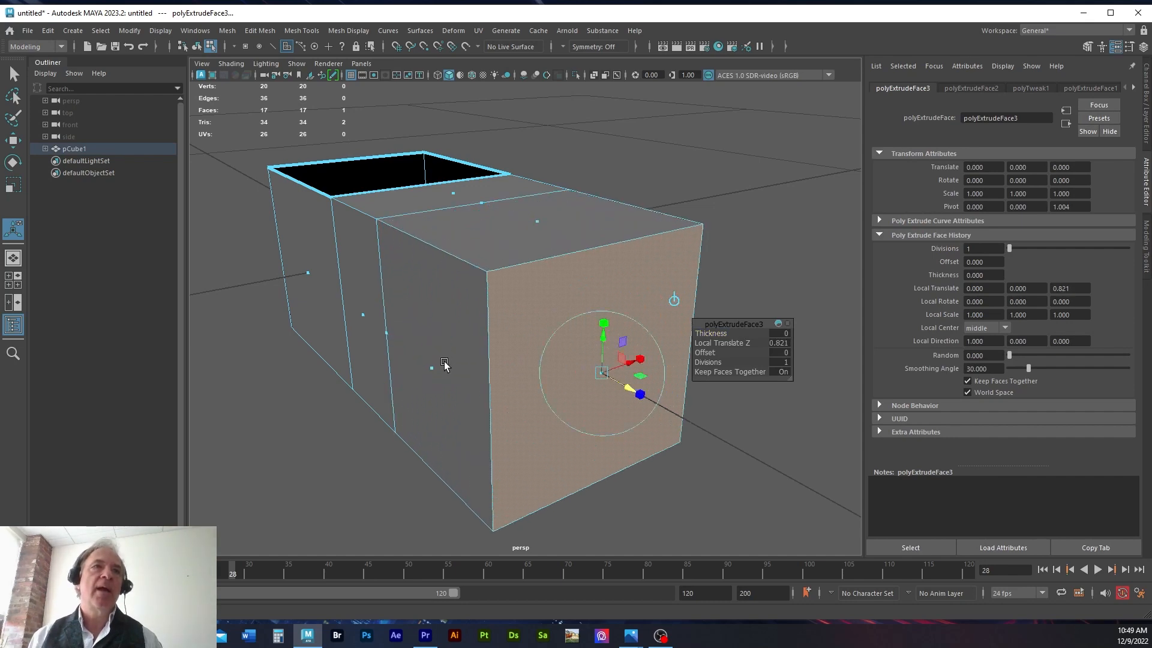
Step: Select the zero-width face on the vertical edge between the two outer extruded sections and inspect it from the side
{"action": "left_click_drag", "start_coordinate": [351, 439], "coordinate": [393, 433], "text": "alt"}
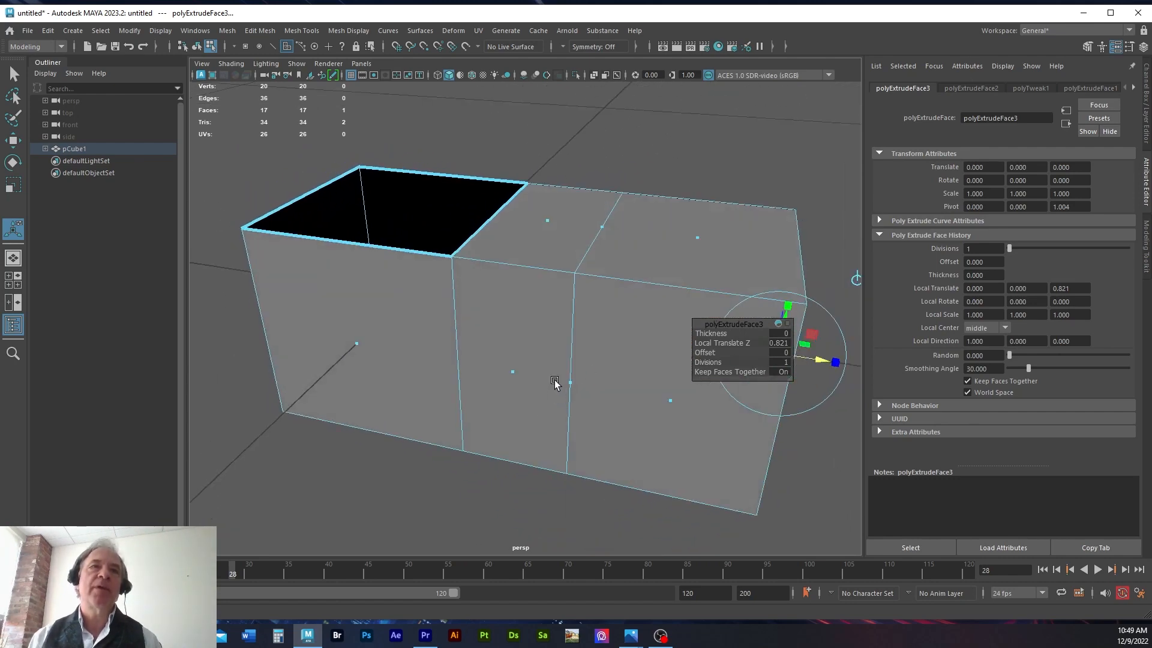
{"action": "left_click", "coordinate": [591, 398]}
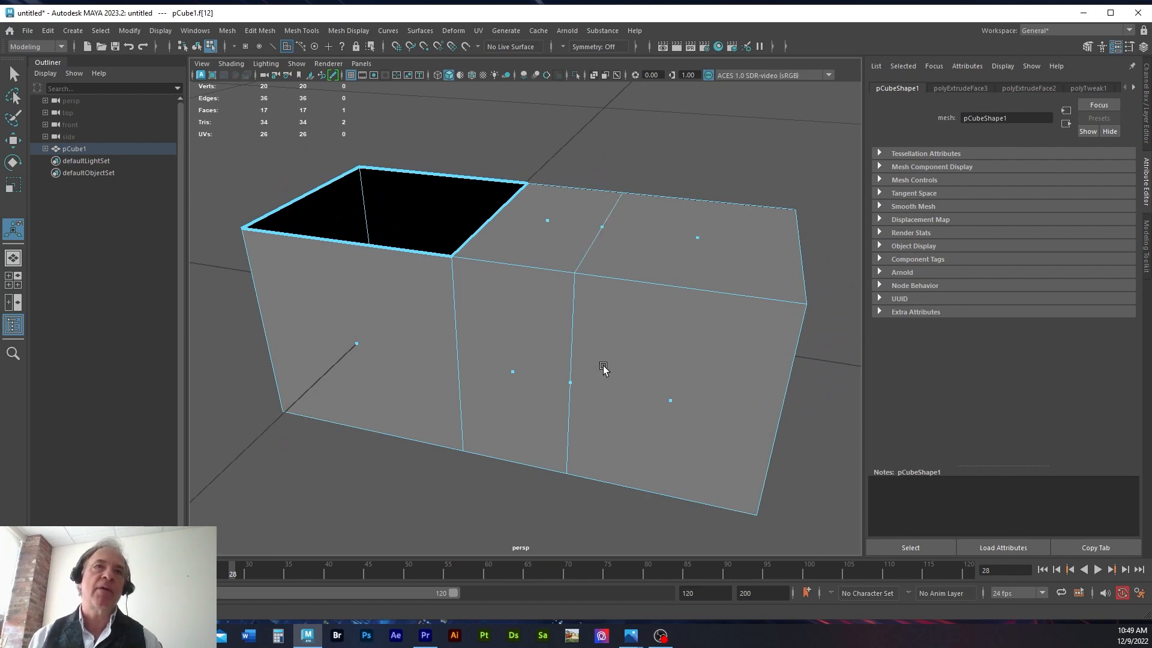
{"action": "left_click_drag", "start_coordinate": [604, 368], "coordinate": [612, 329], "text": "alt"}
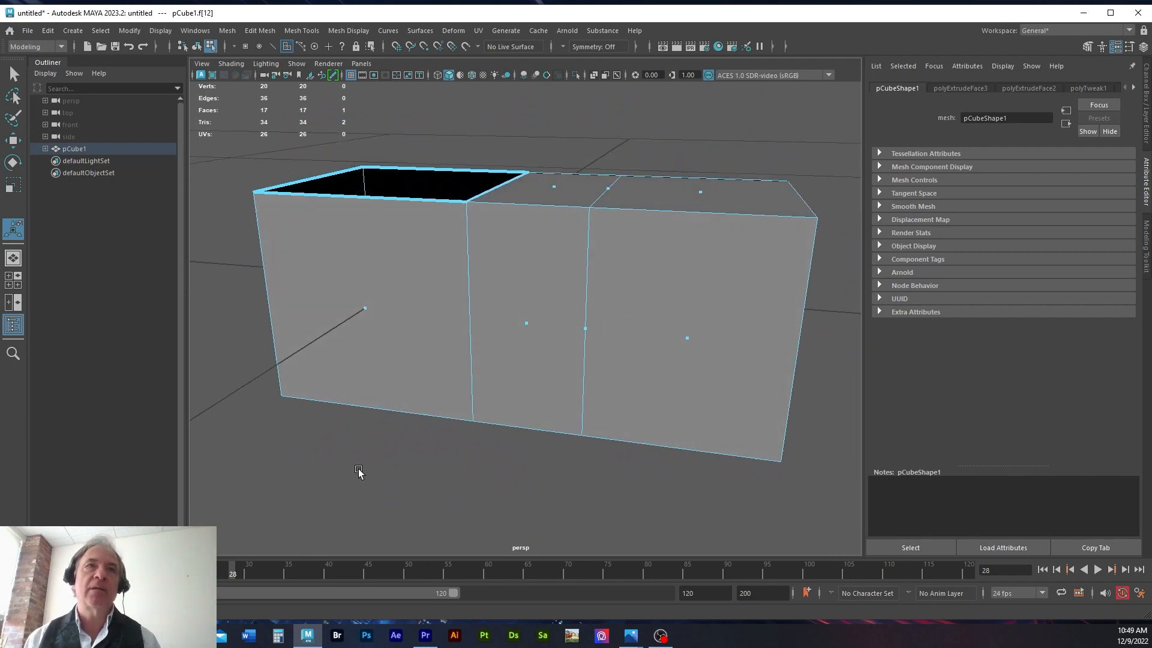
Step: Undo the zero-width face selection and the last two extrusions of the front face
{"action": "key", "text": "ctrl+z"}
{"action": "key", "text": "ctrl+z"}
{"action": "key", "text": "ctrl+z"}
{"action": "key", "text": "ctrl+z"}
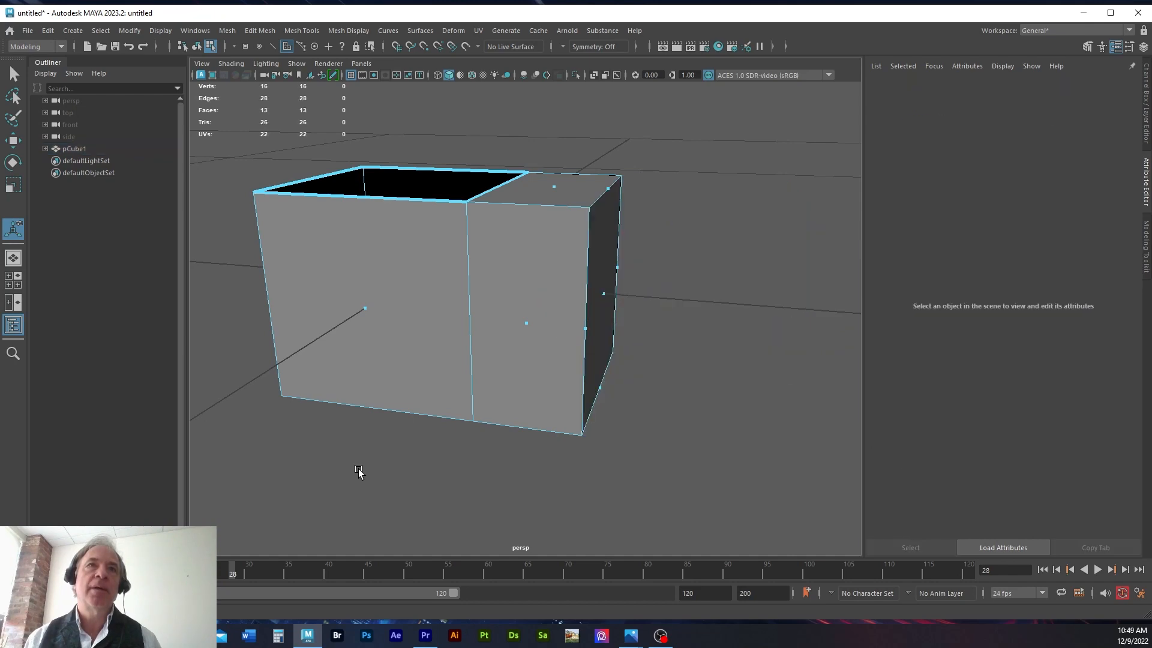
{"action": "key", "text": "ctrl+z"}
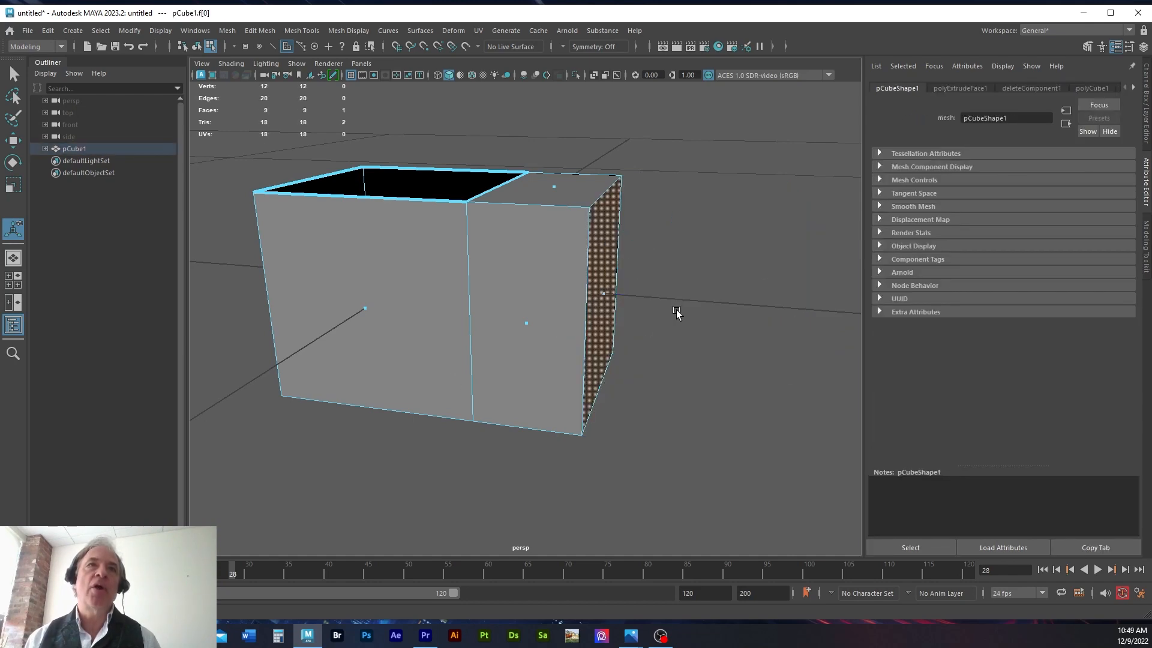
{"action": "mouse_move", "coordinate": [776, 265]}
{"action": "left_mouse_down", "text": "alt"}
{"action": "mouse_move", "coordinate": [684, 285]}
{"action": "mouse_move", "coordinate": [527, 287]}
{"action": "mouse_move", "coordinate": [548, 319]}
{"action": "mouse_move", "coordinate": [768, 234]}
{"action": "mouse_move", "coordinate": [780, 257]}
{"action": "left_mouse_up", "text": "alt"}
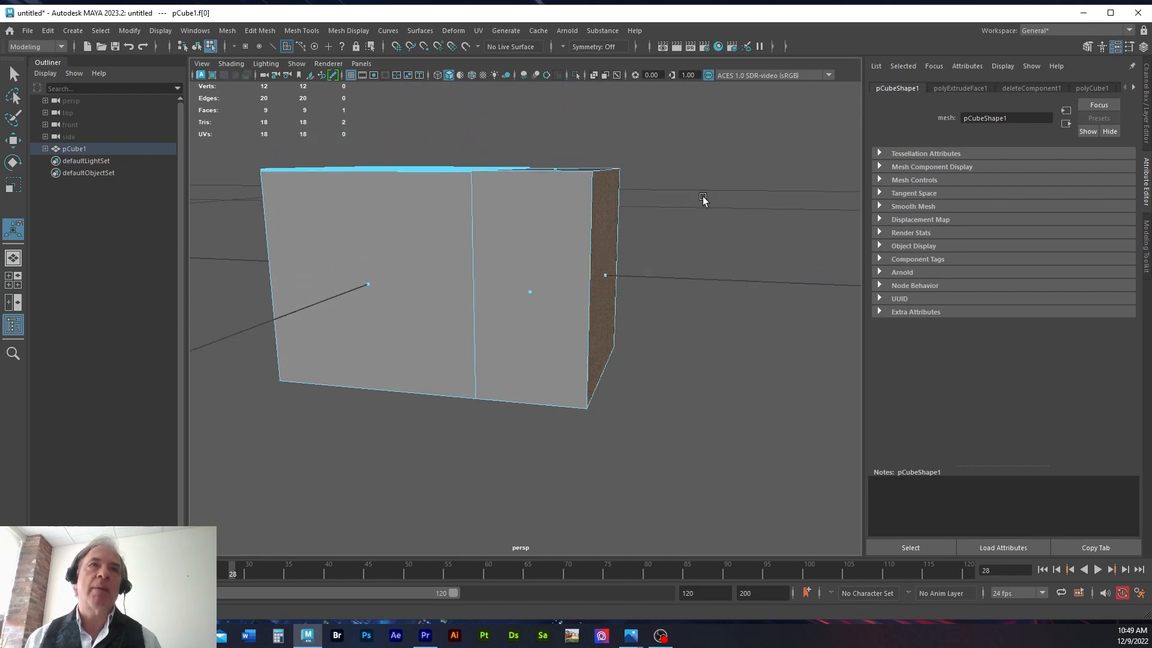
{"action": "left_click_drag", "start_coordinate": [674, 190], "coordinate": [613, 251], "text": "alt"}
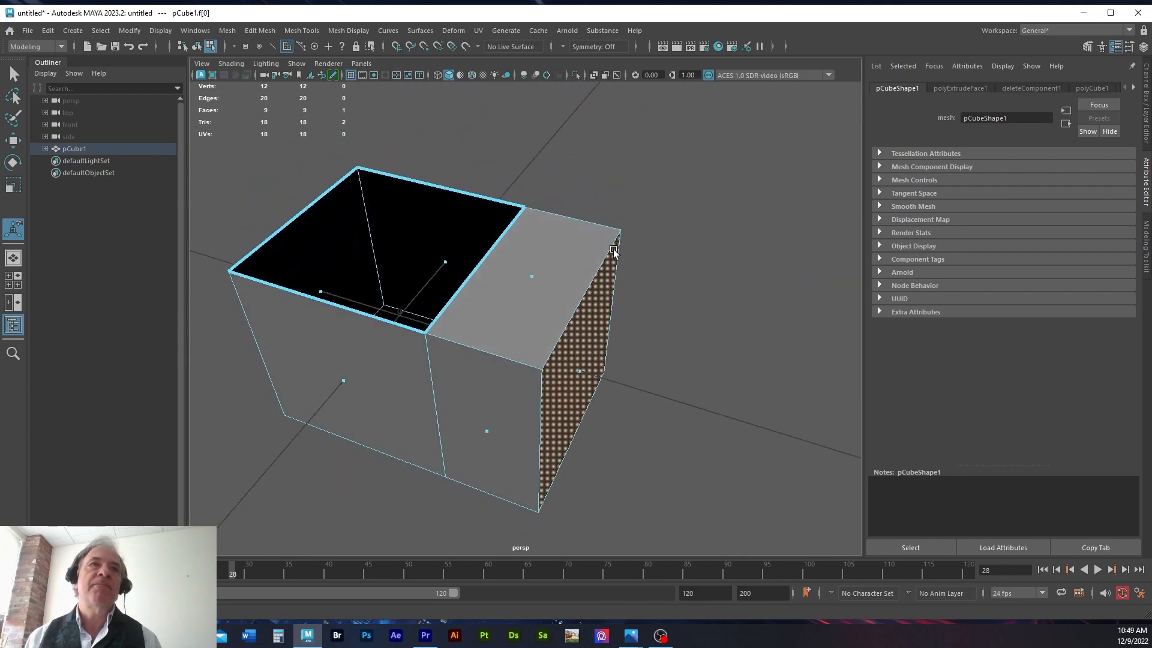
{"action": "left_click_drag", "start_coordinate": [762, 346], "coordinate": [786, 325], "text": "alt"}
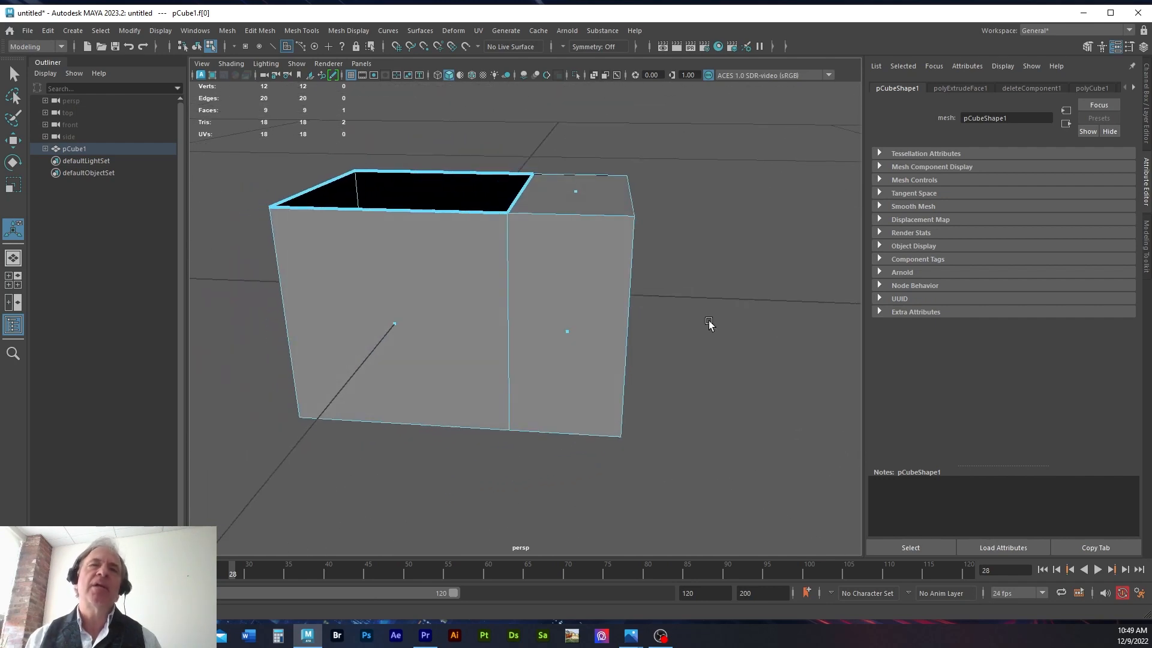
{"action": "left_click_drag", "start_coordinate": [710, 321], "coordinate": [686, 309], "text": "alt"}
{"action": "middle_click_drag", "start_coordinate": [686, 308], "coordinate": [719, 264], "text": "alt"}
{"action": "left_click_drag", "start_coordinate": [718, 265], "coordinate": [686, 269], "text": "alt"}
{"action": "key", "text": "w"}
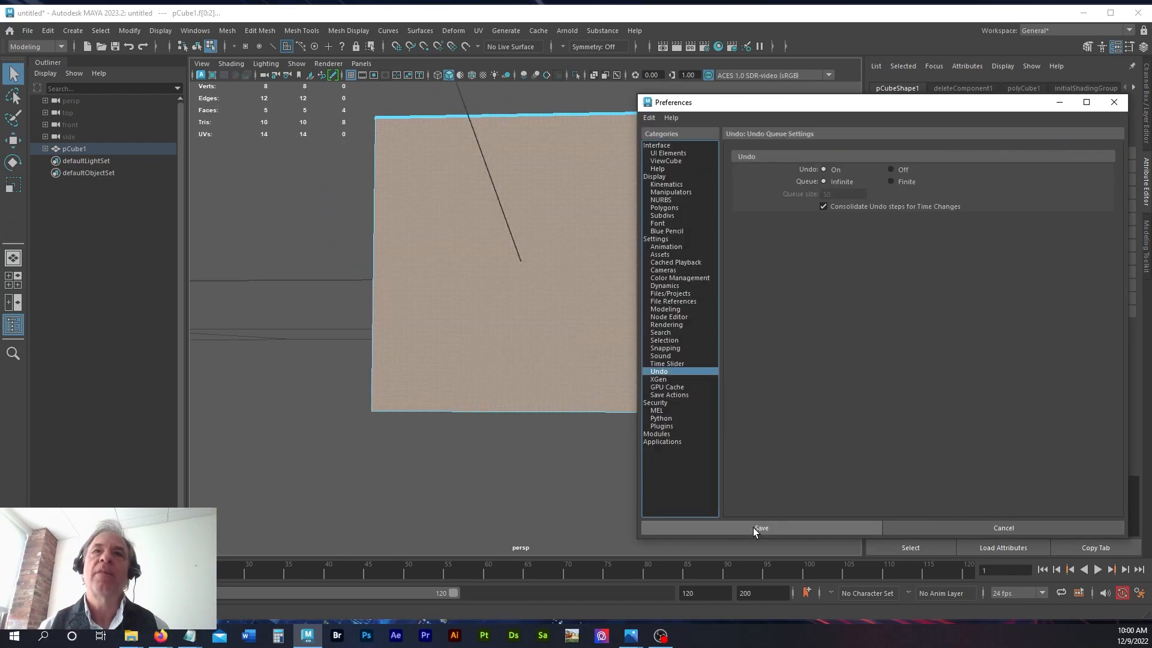
Step: Save the preferences, clear the face selection, and select only the cube's front face by its center dot
{"action": "left_click", "coordinate": [753, 527]}
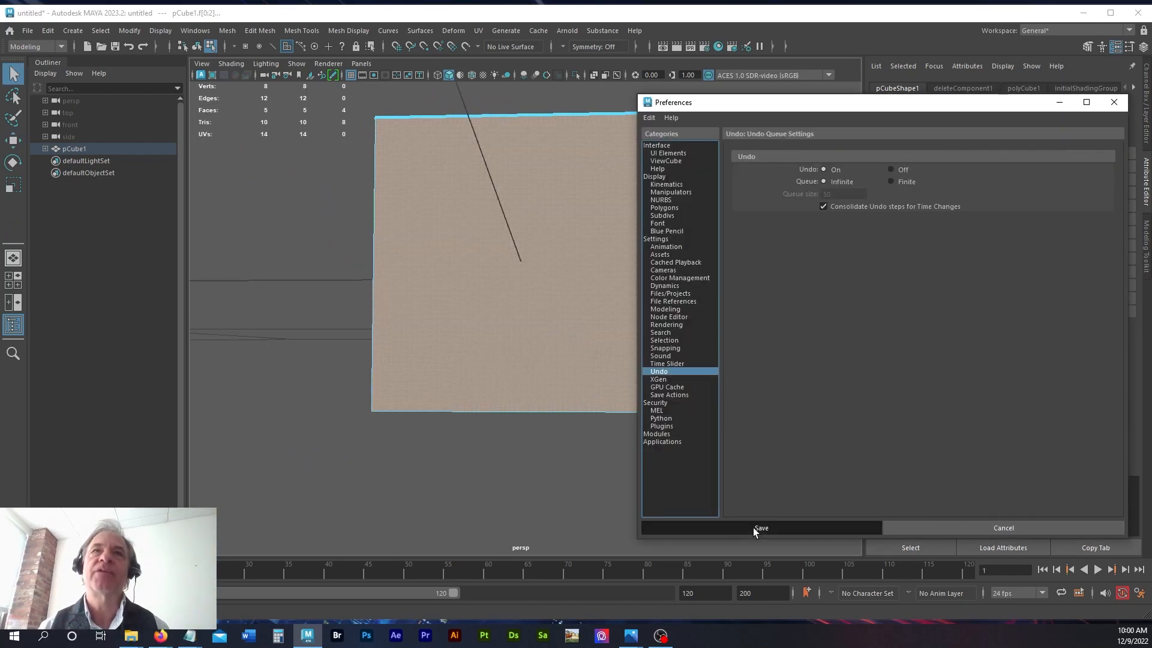
{"action": "left_click", "coordinate": [753, 527]}
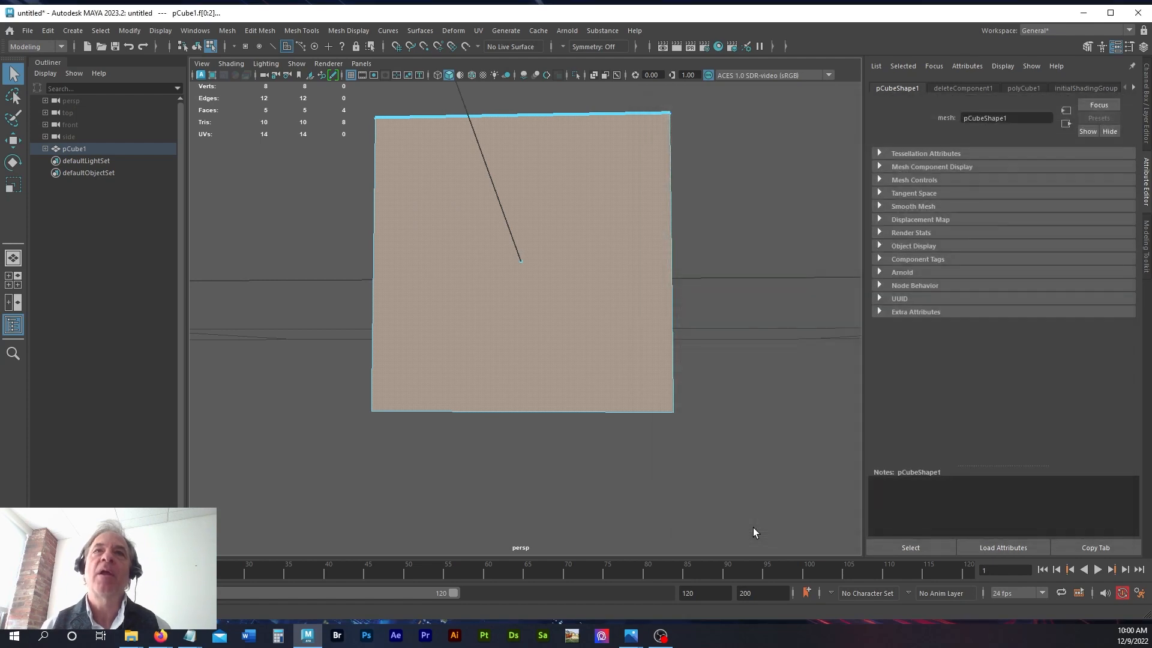
{"action": "left_click", "coordinate": [276, 224]}
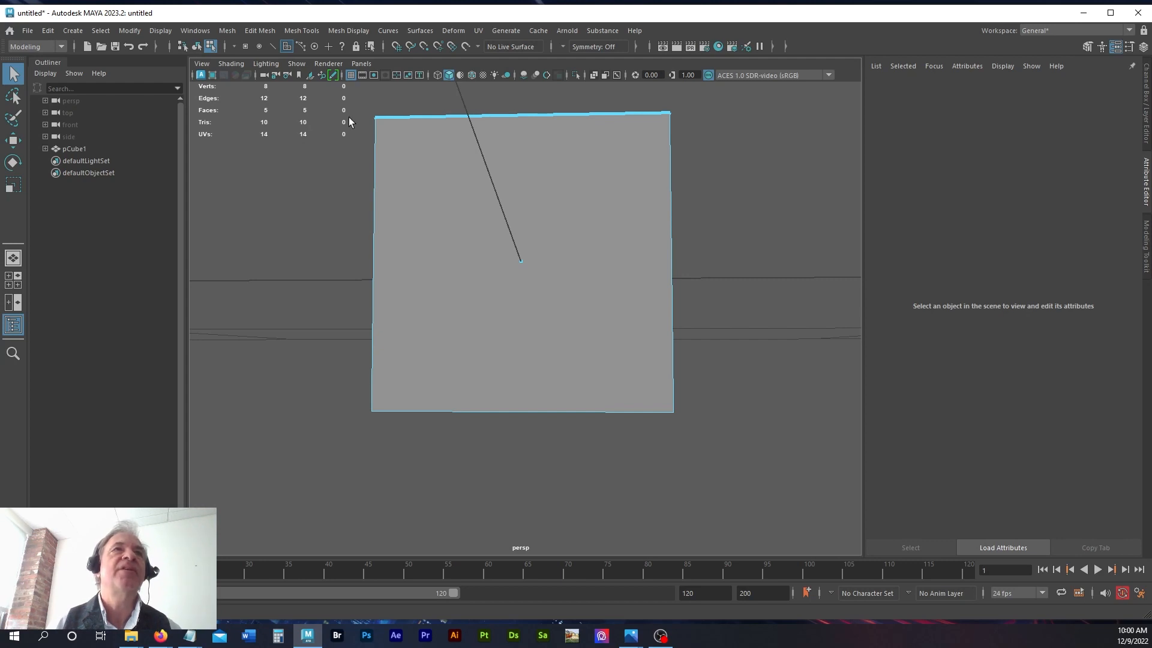
{"action": "left_click", "coordinate": [524, 268]}
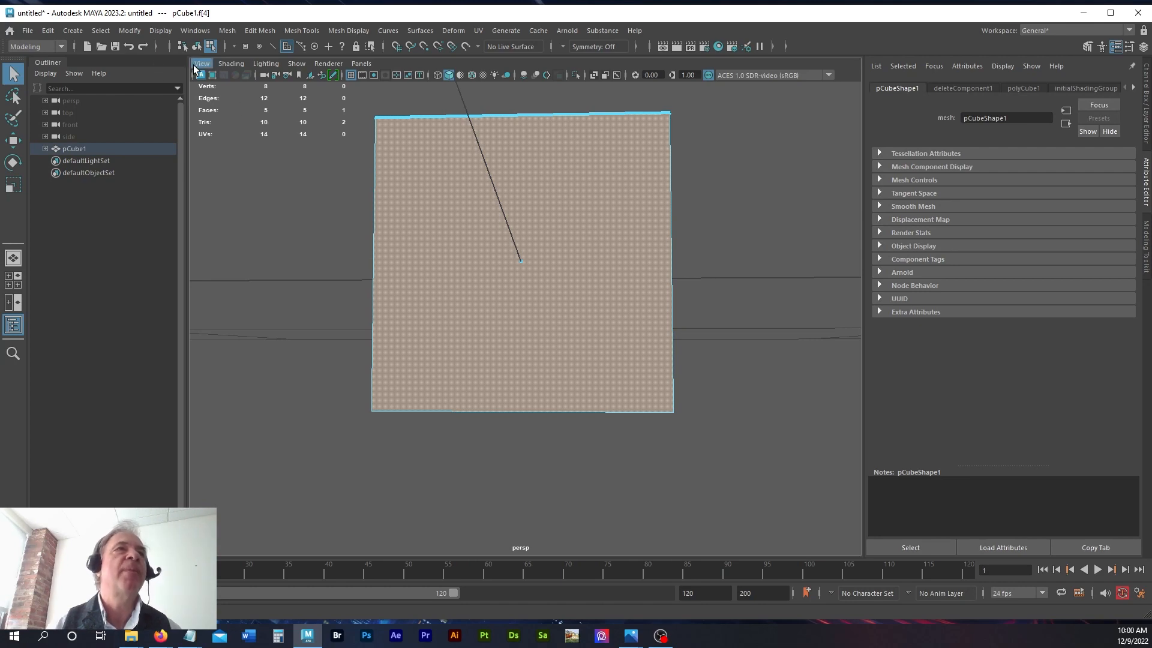
Step: Turn the Poly Count heads-up display off and back on
{"action": "left_click", "coordinate": [157, 33]}
{"action": "mouse_move", "coordinate": [186, 78]}
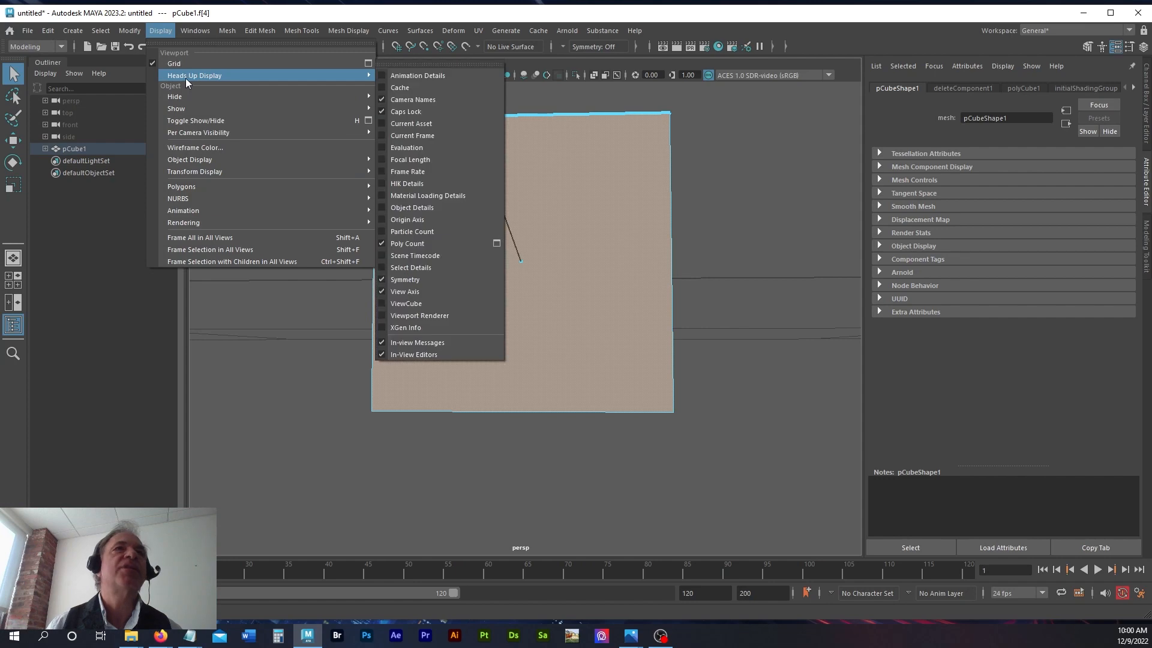
{"action": "left_click", "coordinate": [396, 243]}
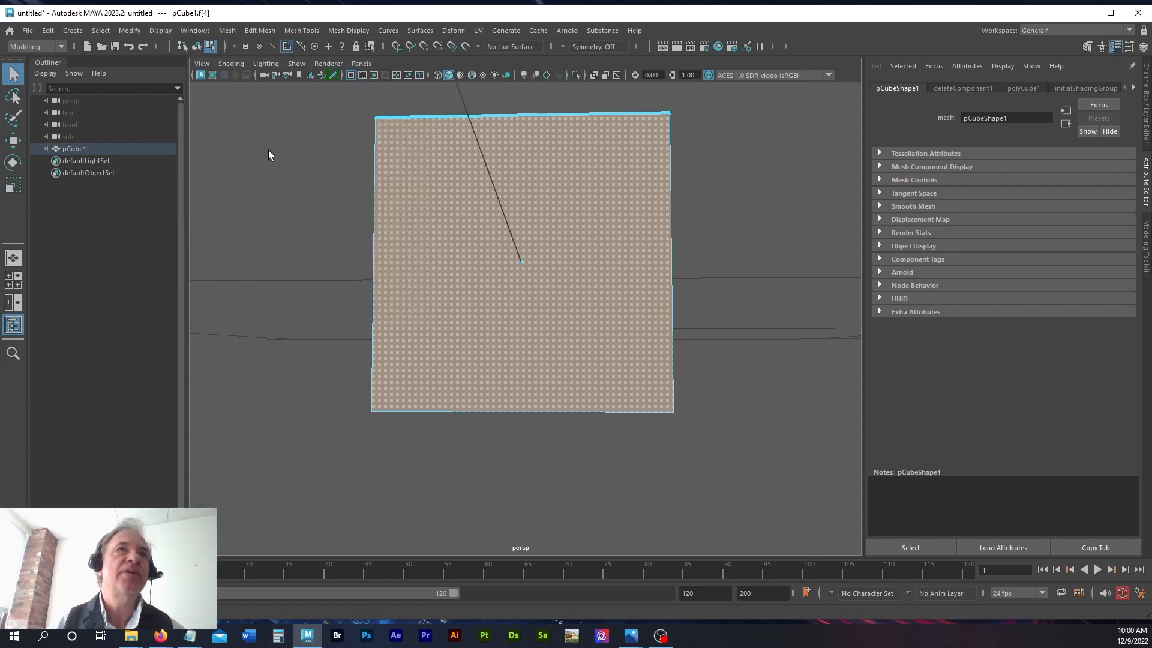
{"action": "left_click", "coordinate": [157, 30]}
{"action": "mouse_move", "coordinate": [193, 78]}
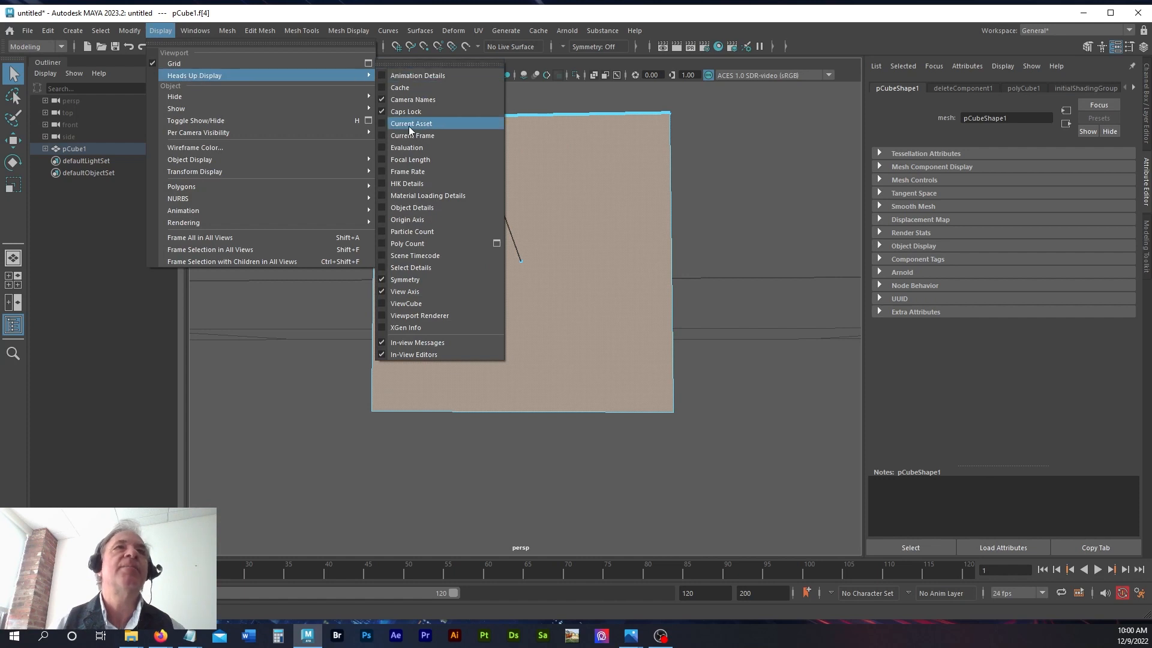
{"action": "left_click", "coordinate": [383, 243]}
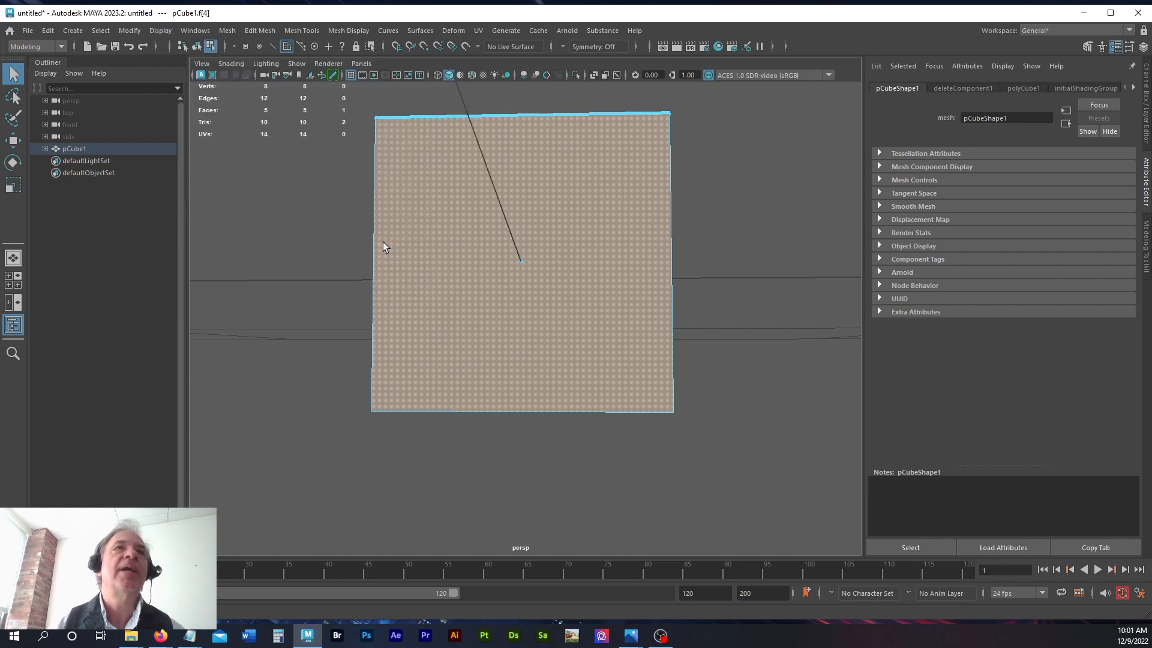
Step: Turn on the Current Frame heads-up display
{"action": "left_click", "coordinate": [159, 31]}
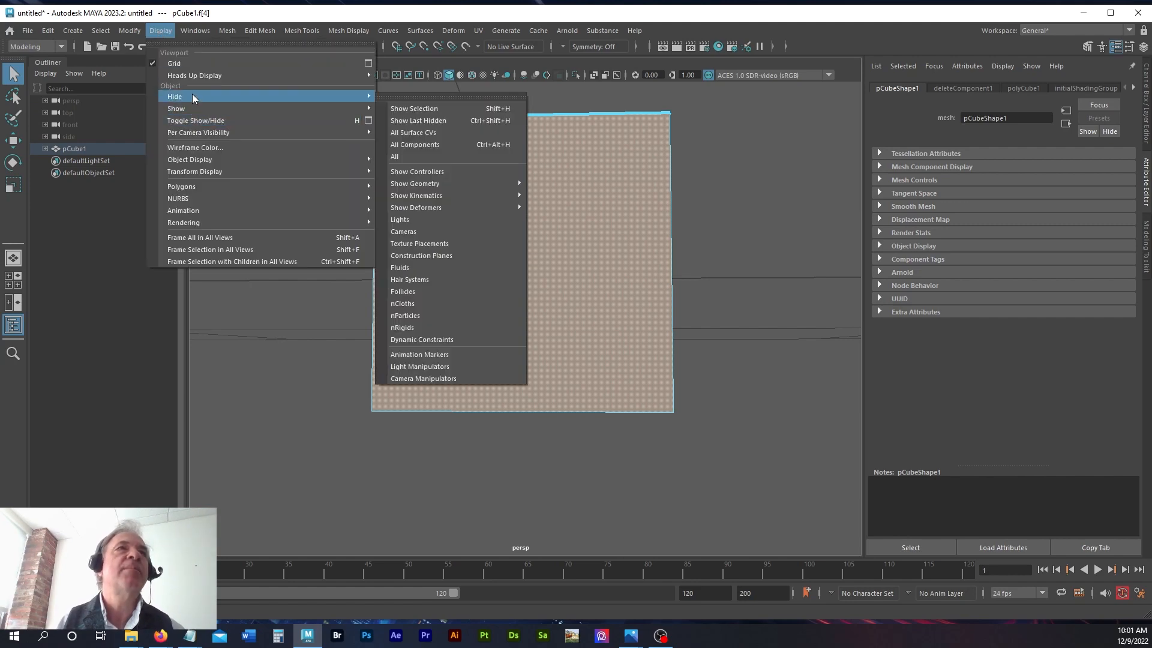
{"action": "mouse_move", "coordinate": [193, 74]}
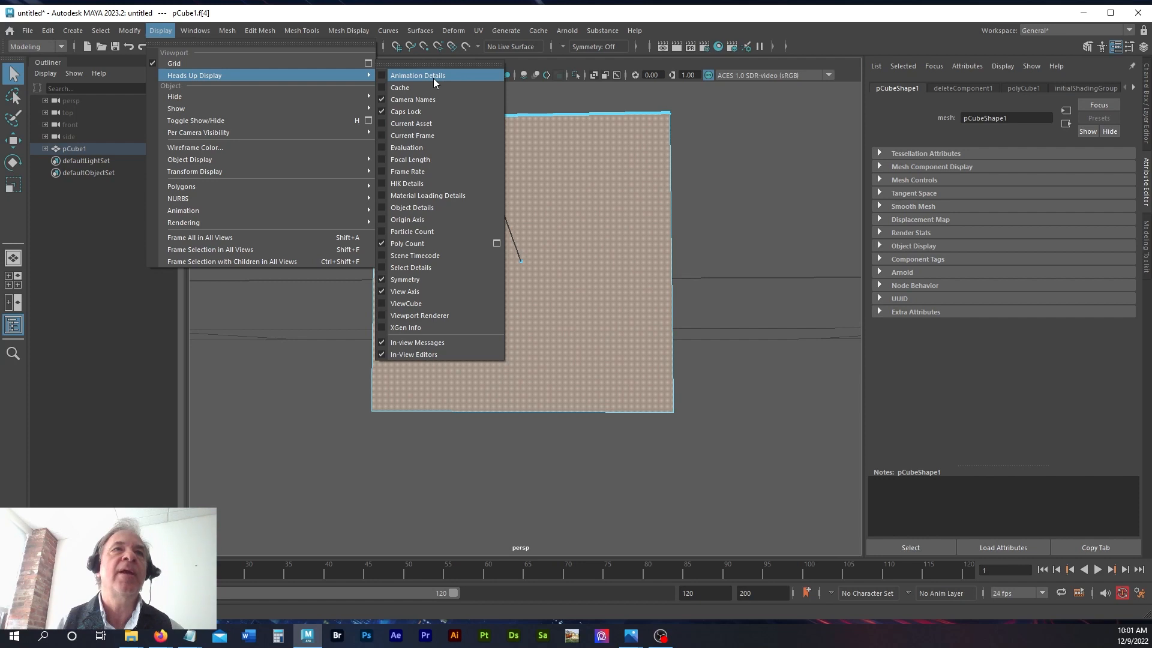
{"action": "left_click", "coordinate": [422, 136]}
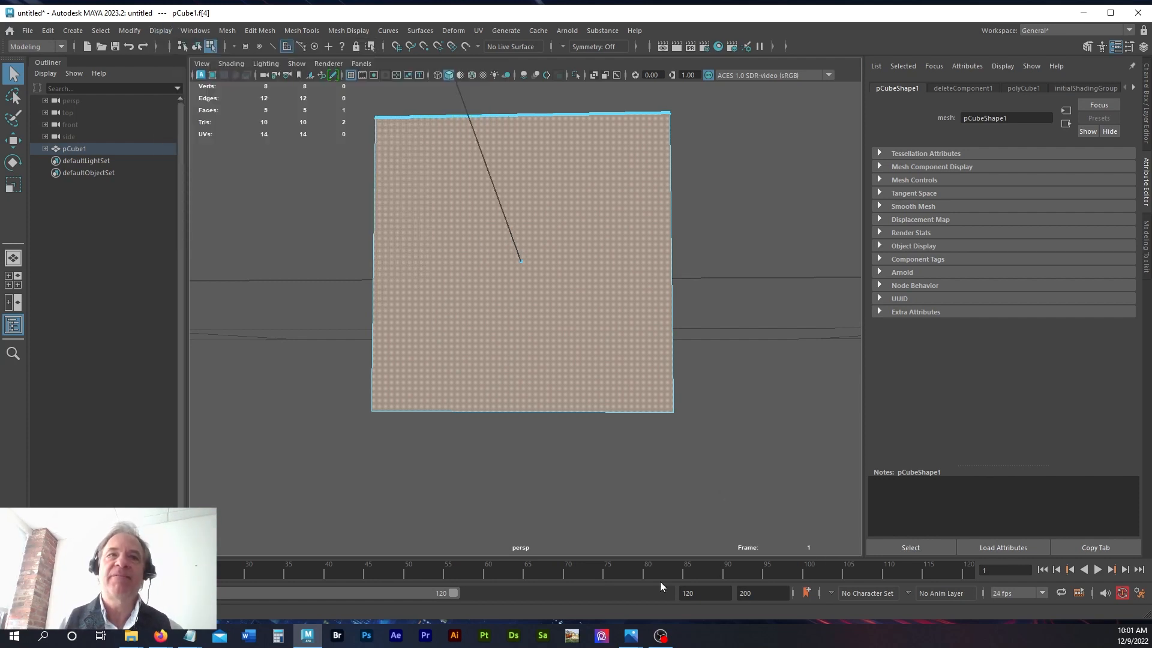
Step: Jump to frame 85 on the timeline, and play and stop the animation to watch the frame readout
{"action": "left_click", "coordinate": [687, 570]}
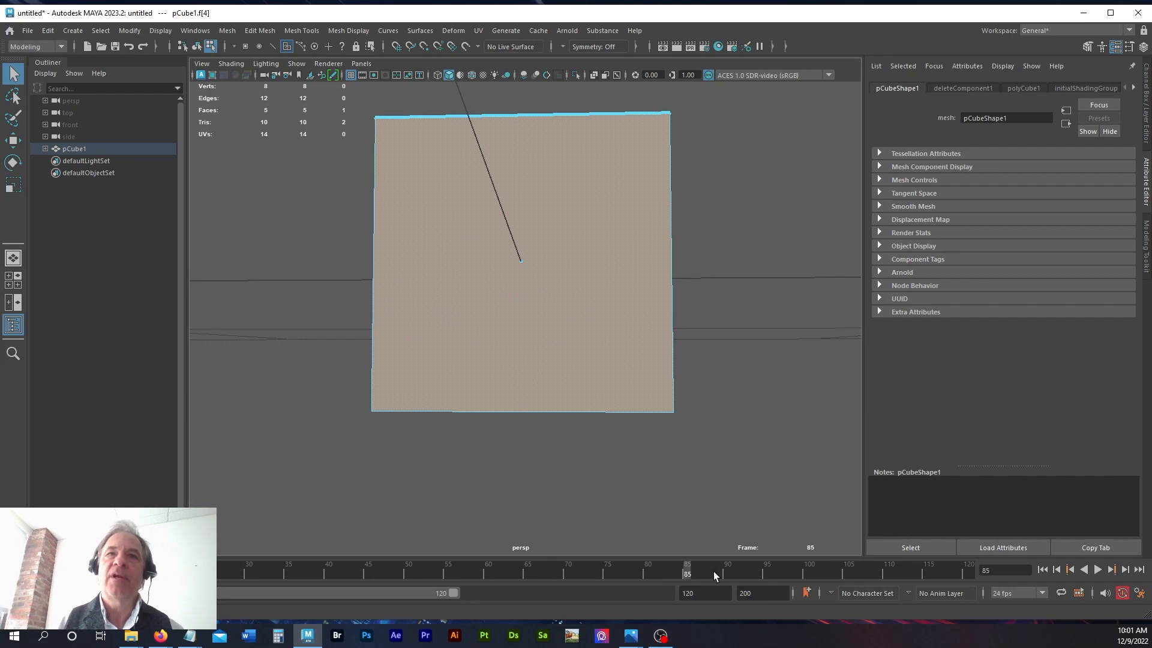
{"action": "key", "text": "alt+v"}
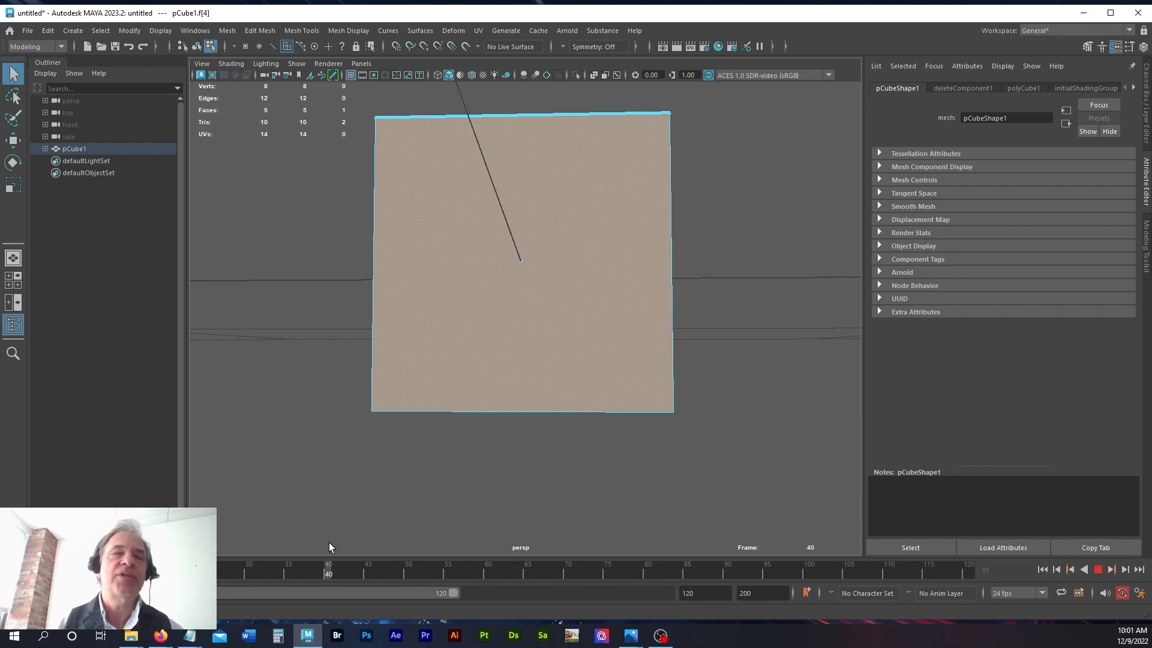
{"action": "key", "text": "alt+v"}
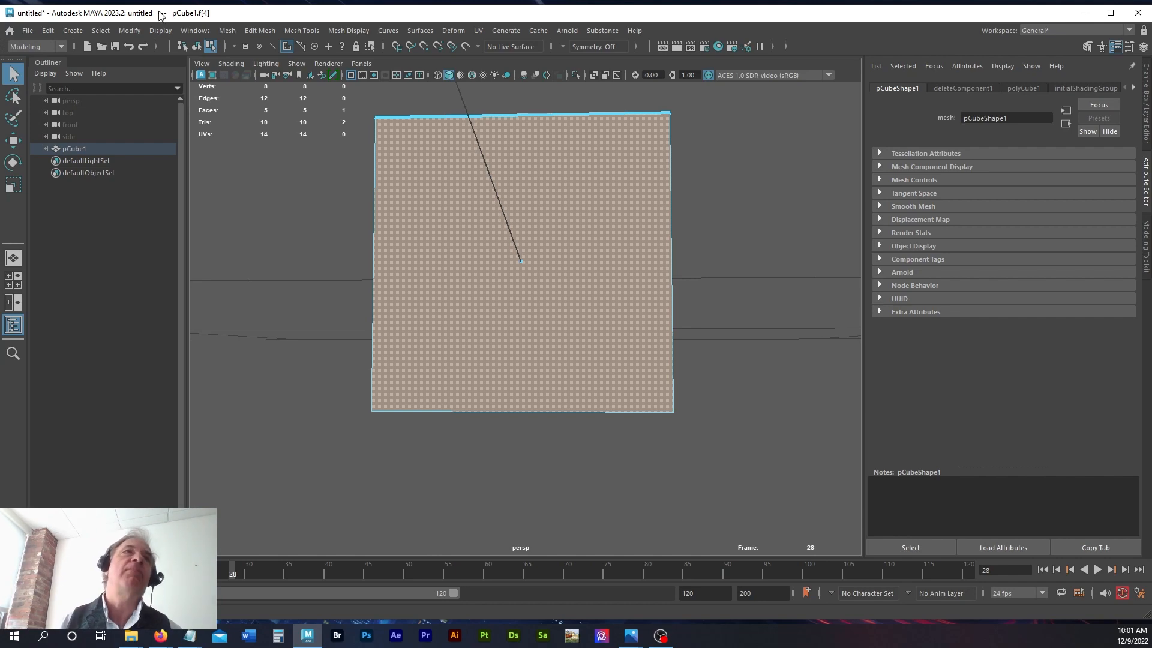
Step: Turn off the Current Frame heads-up display
{"action": "left_click", "coordinate": [159, 30]}
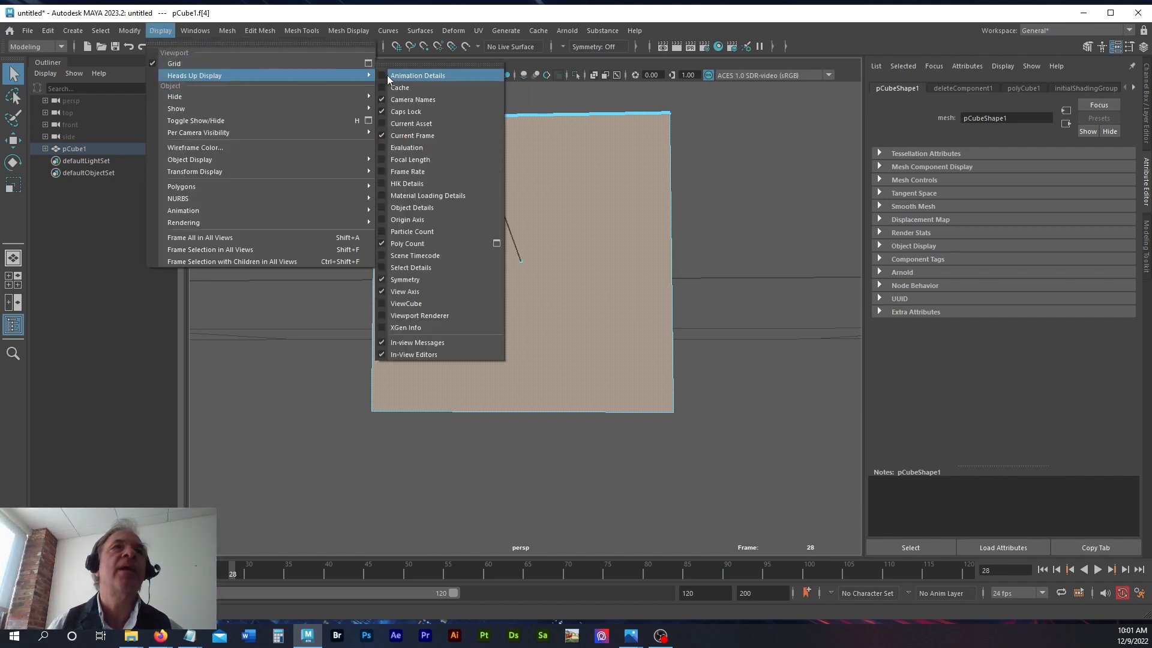
{"action": "left_click", "coordinate": [380, 136]}
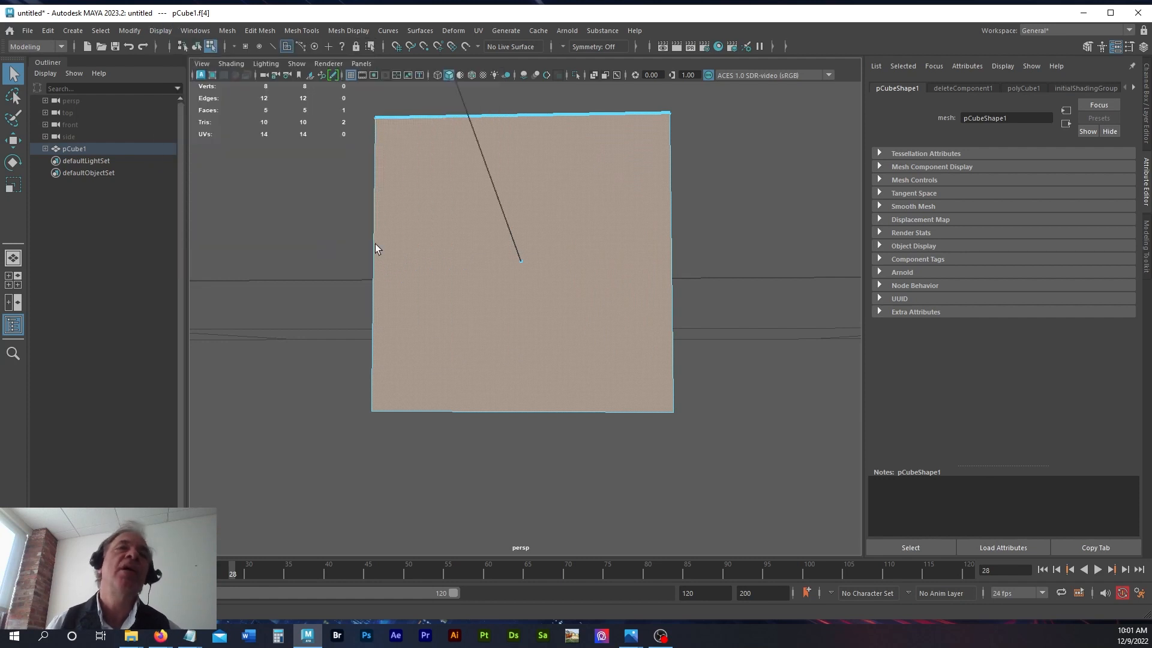
Step: Deselect the cube's front face and switch from the single perspective view to the four-view layout
{"action": "left_click", "coordinate": [321, 294]}
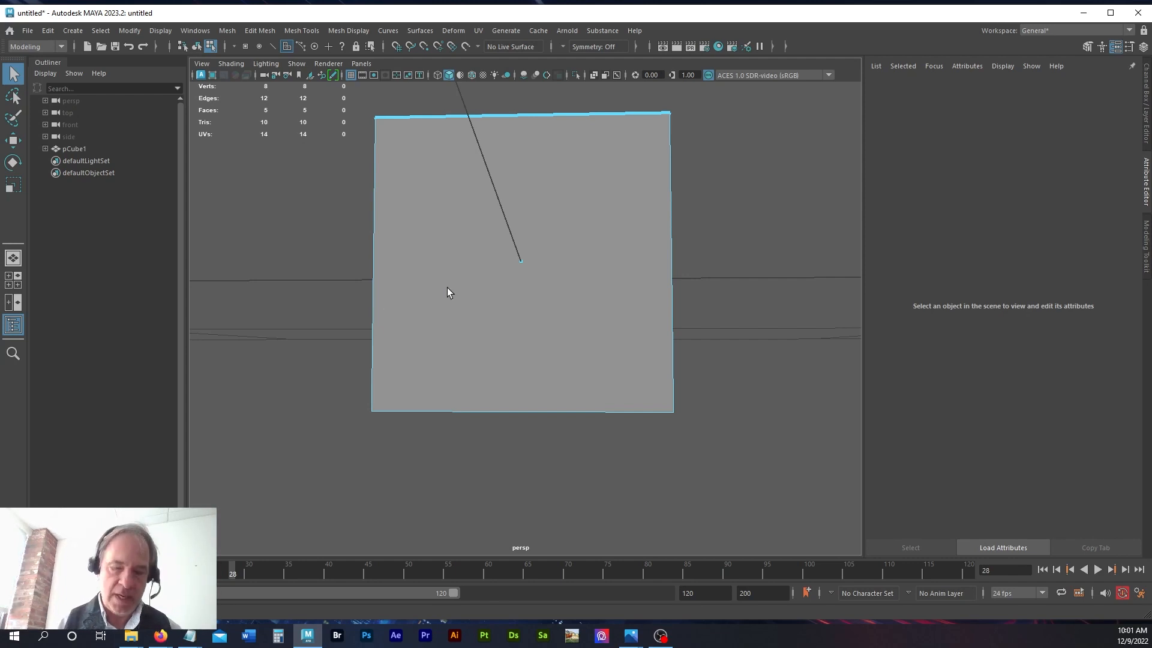
{"action": "key", "text": "space"}
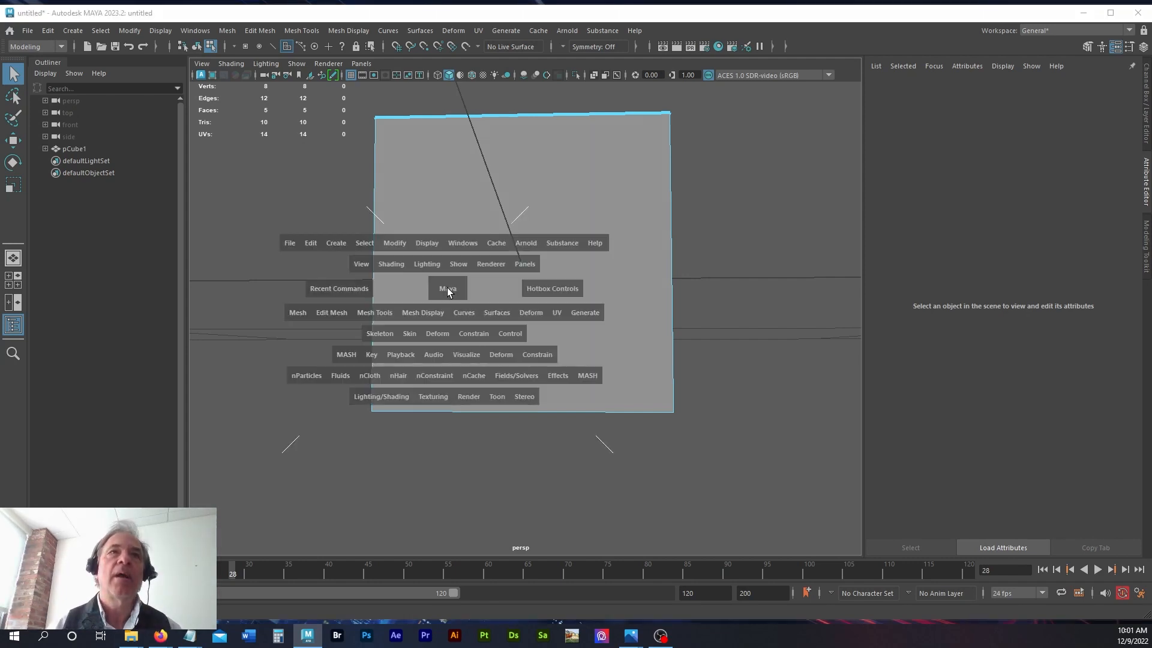
{"action": "left_click", "coordinate": [448, 289]}
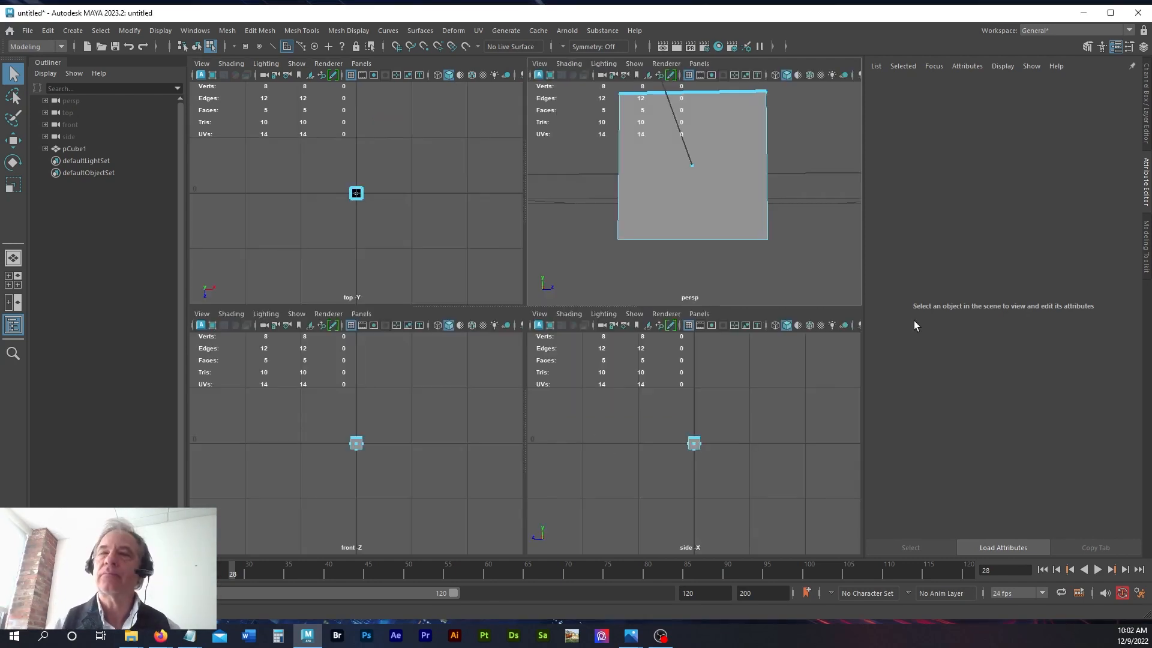